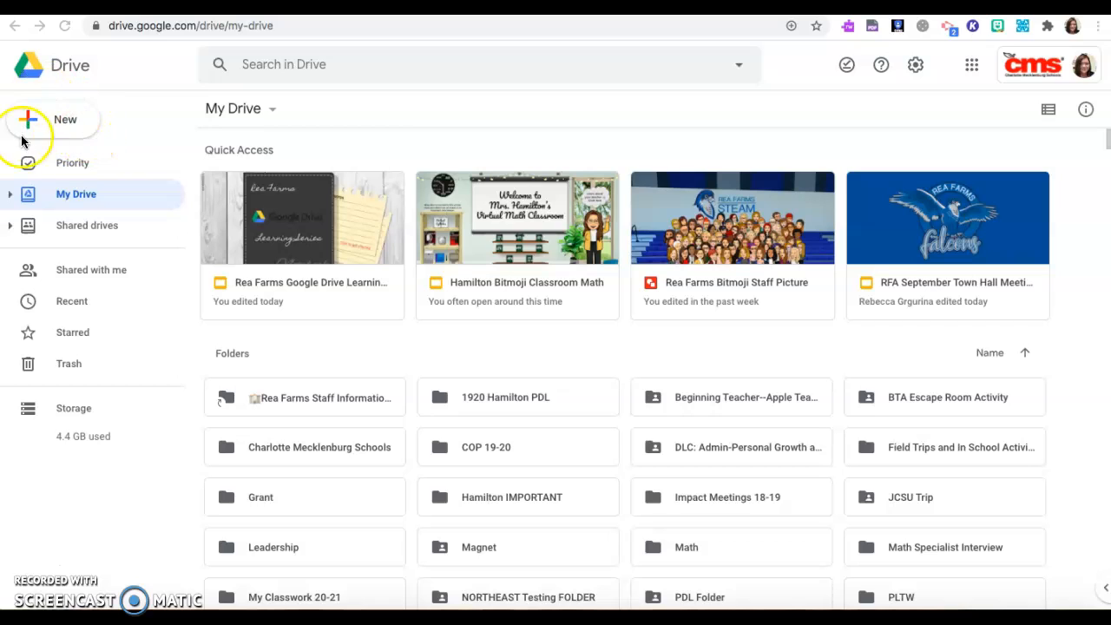
# Create a new blank Google Docs document from My Drive.
pyautogui.click(67, 126)
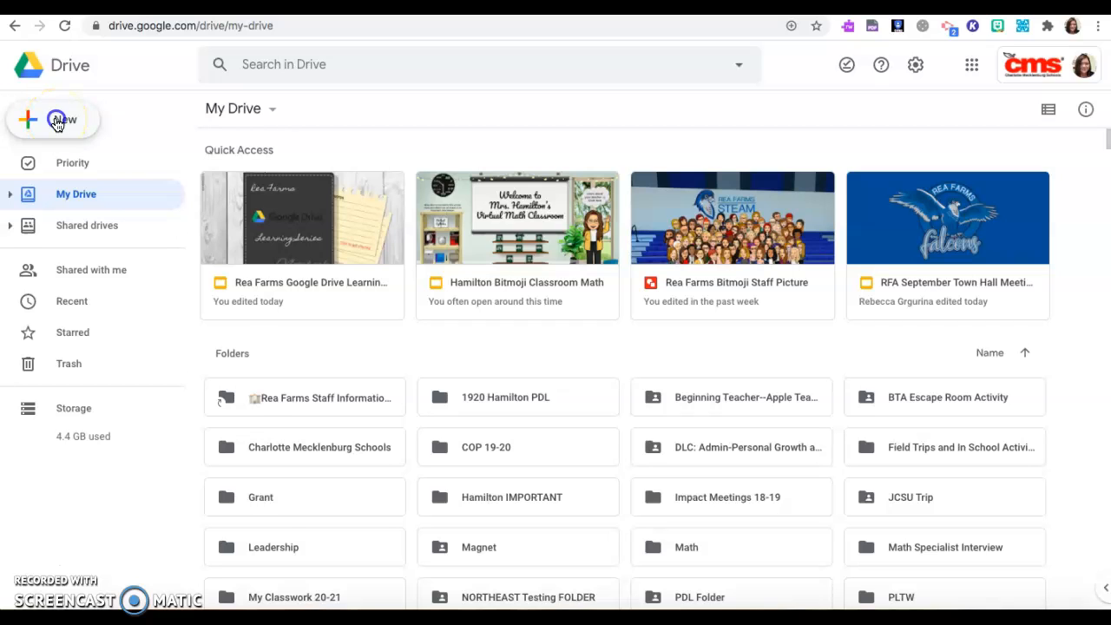
pyautogui.click(56, 122)
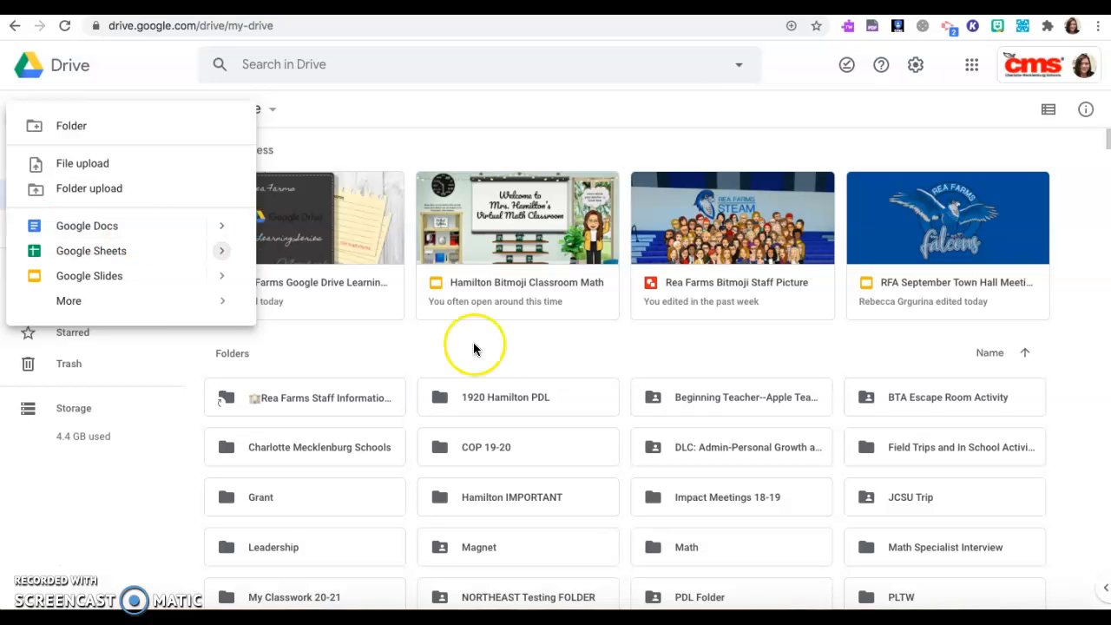
pyautogui.scroll(-4, 675, 377)
pyautogui.scroll(-3, 674, 377)
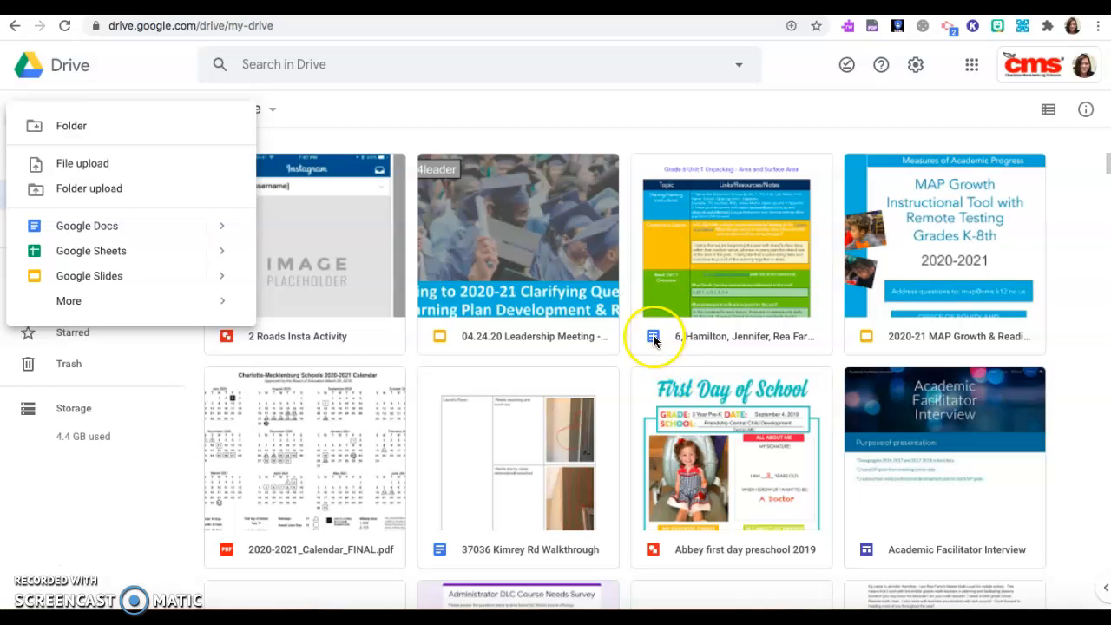
pyautogui.scroll(-4, 446, 554)
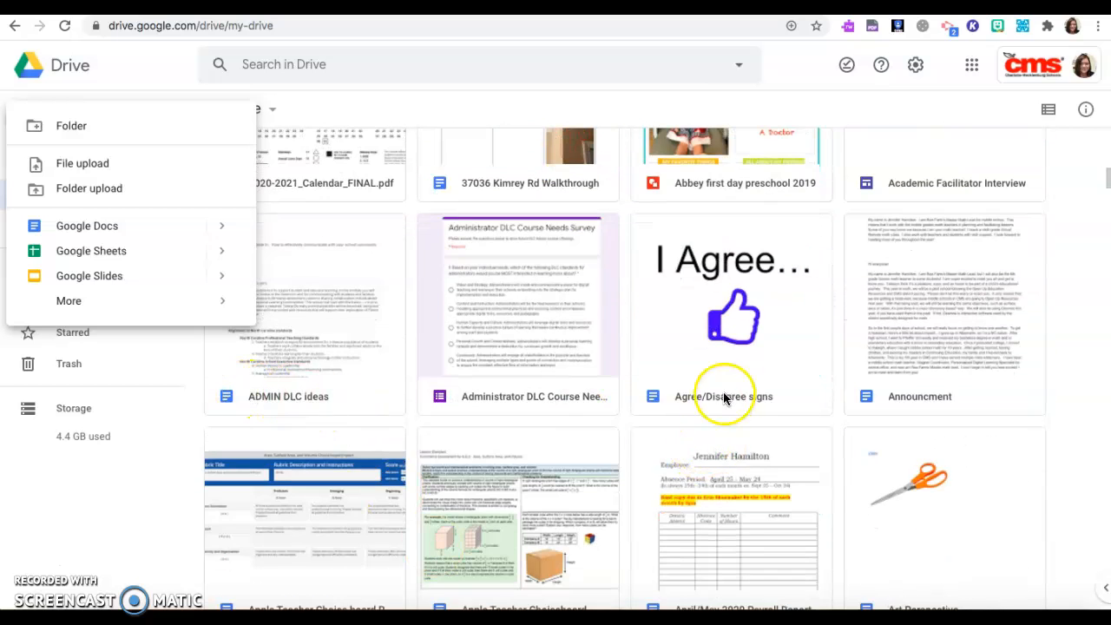
pyautogui.scroll(-2, 424, 403)
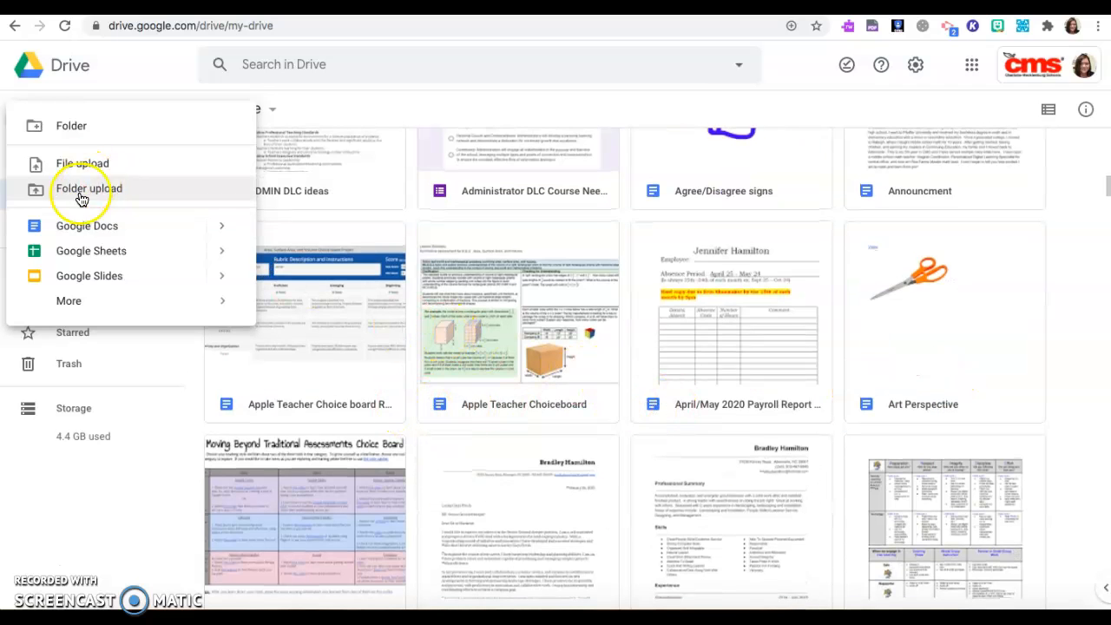
pyautogui.click(67, 233)
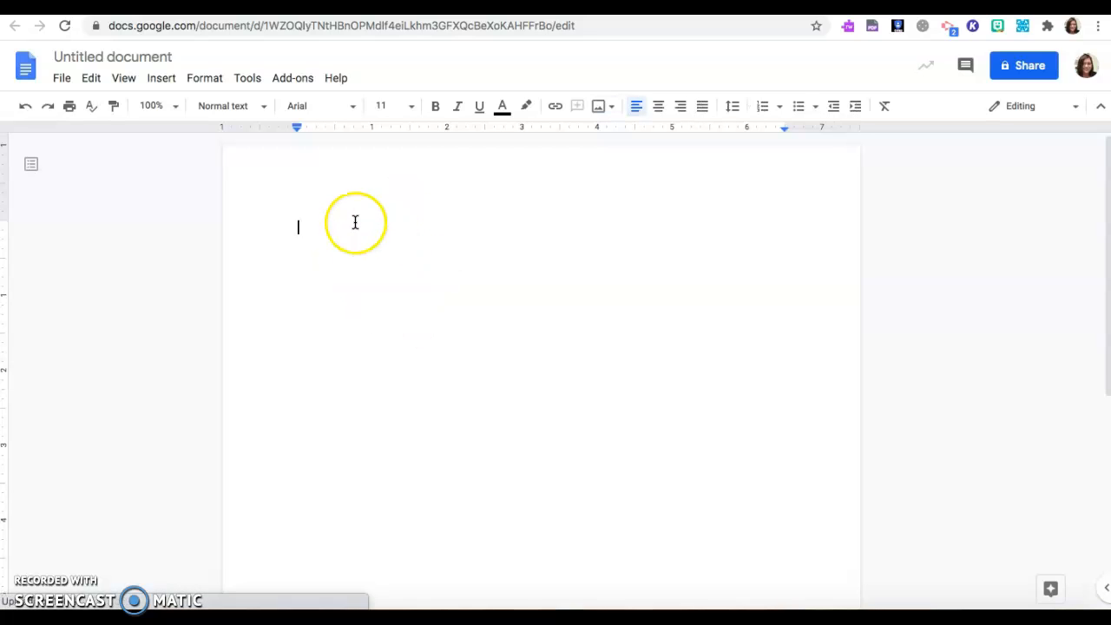
# Rename the untitled document as "Math Vocabulary--Area Notes".
pyautogui.click(117, 58)
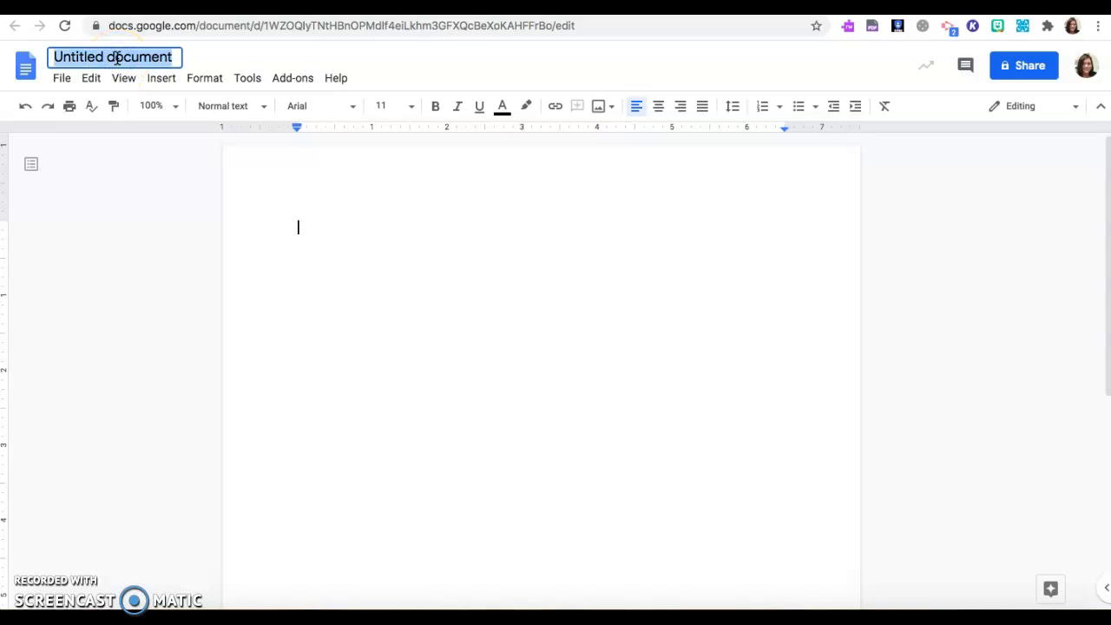
pyautogui.write('Math Voc')
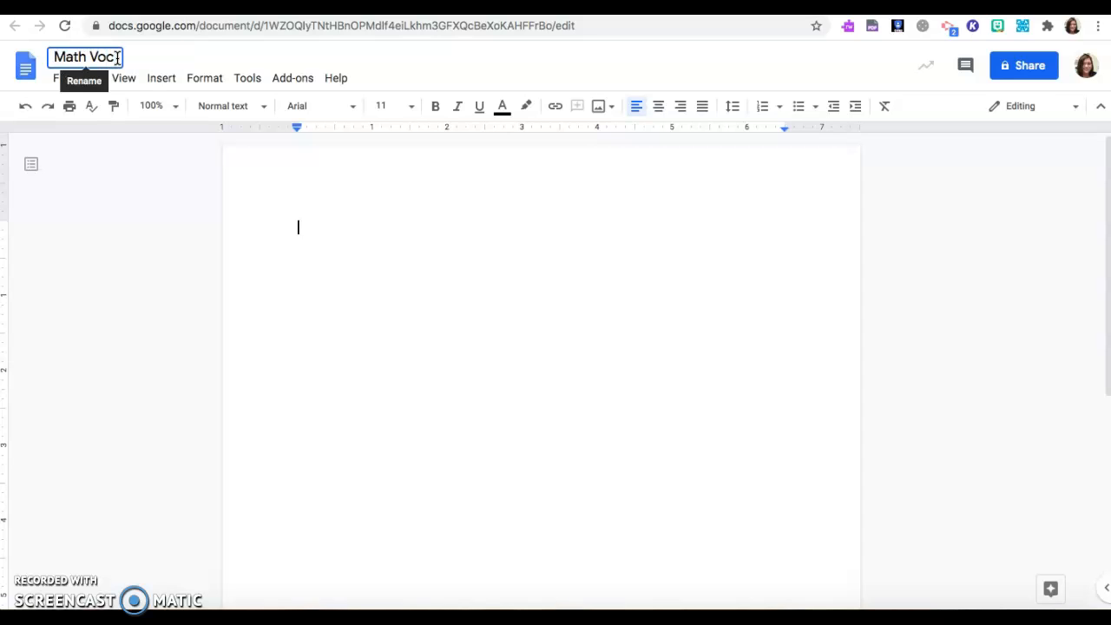
pyautogui.write('abulary--Area Notes')
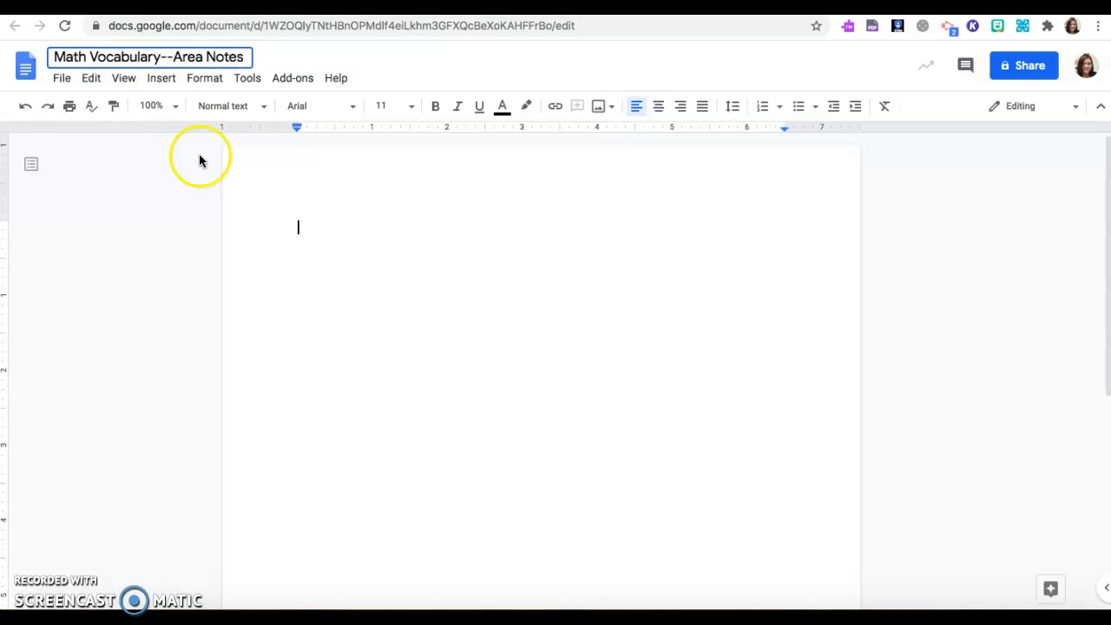
pyautogui.click(356, 239)
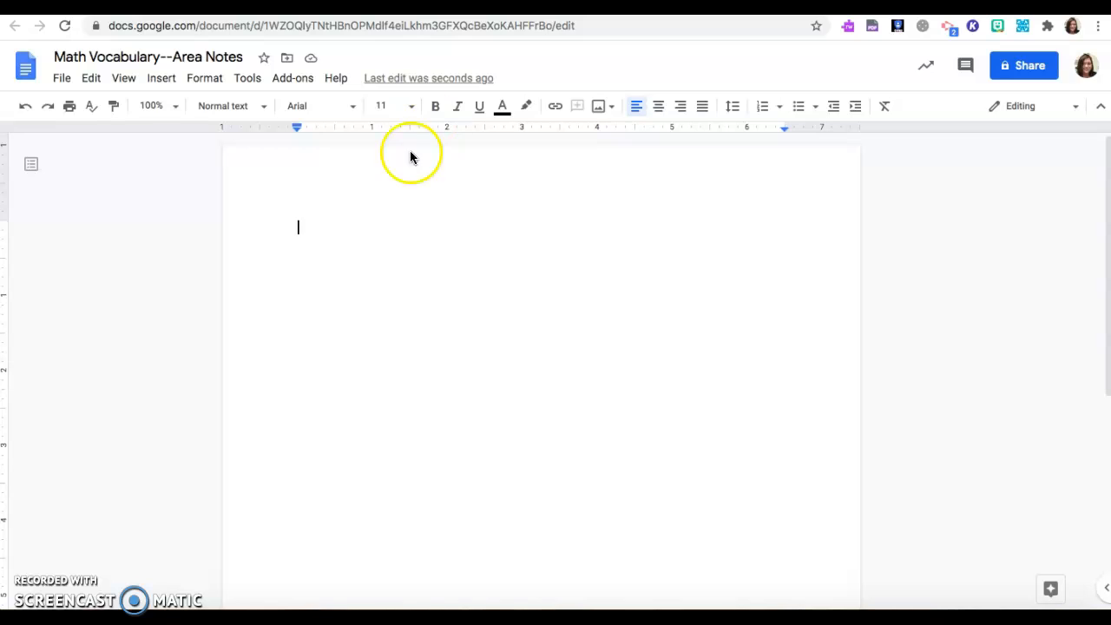
# Try the page zoom at 150%, 125% and Fit, and set it to 90%.
pyautogui.click(175, 108)
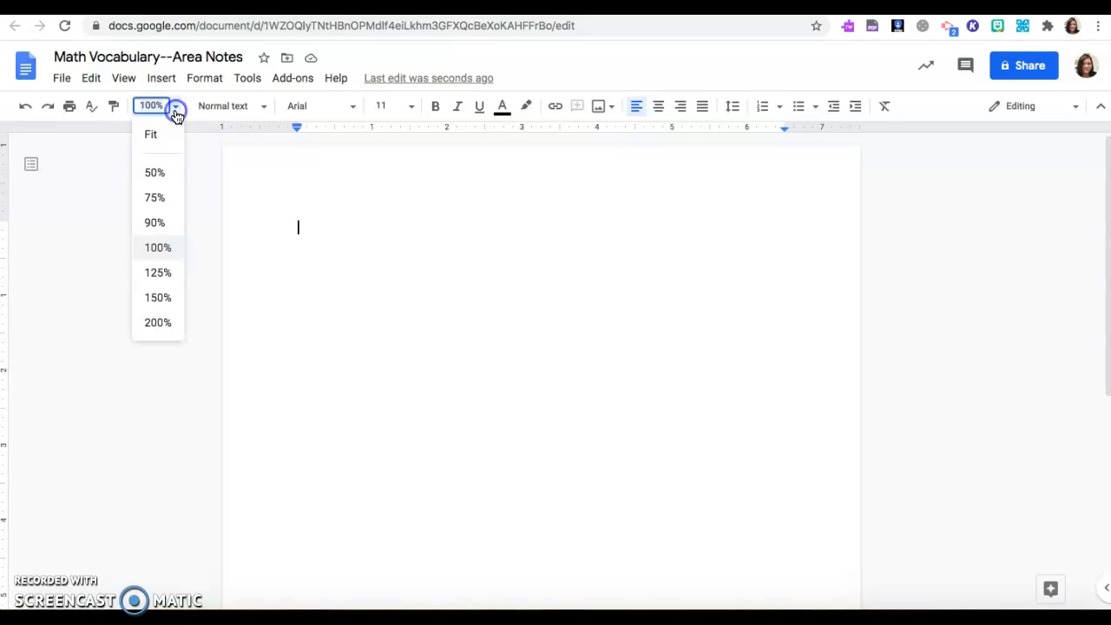
pyautogui.click(159, 297)
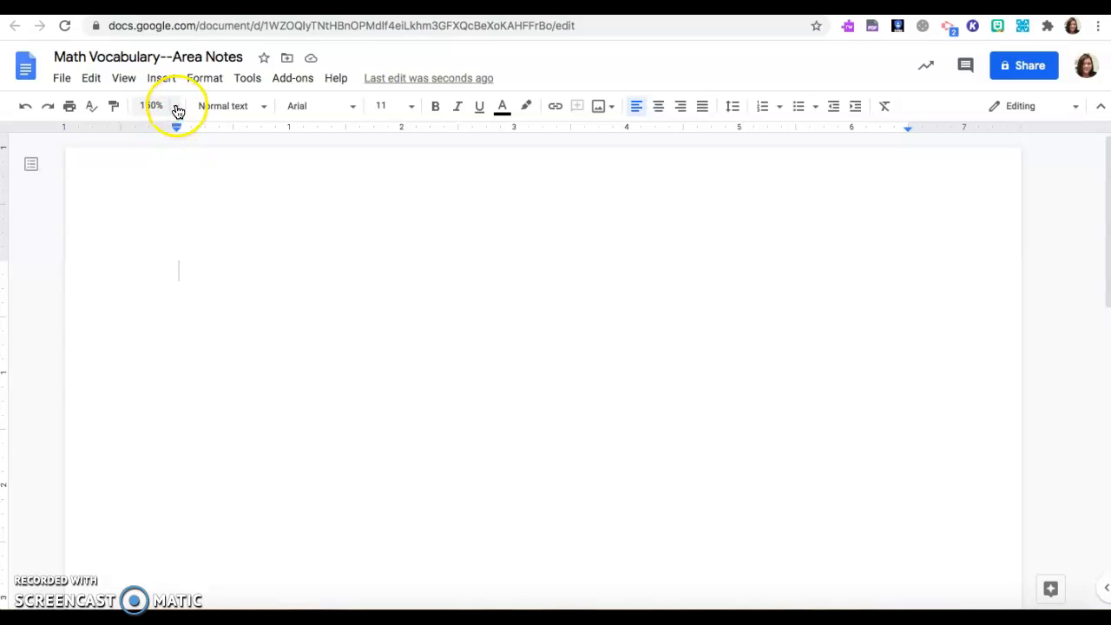
pyautogui.click(174, 106)
pyautogui.click(159, 272)
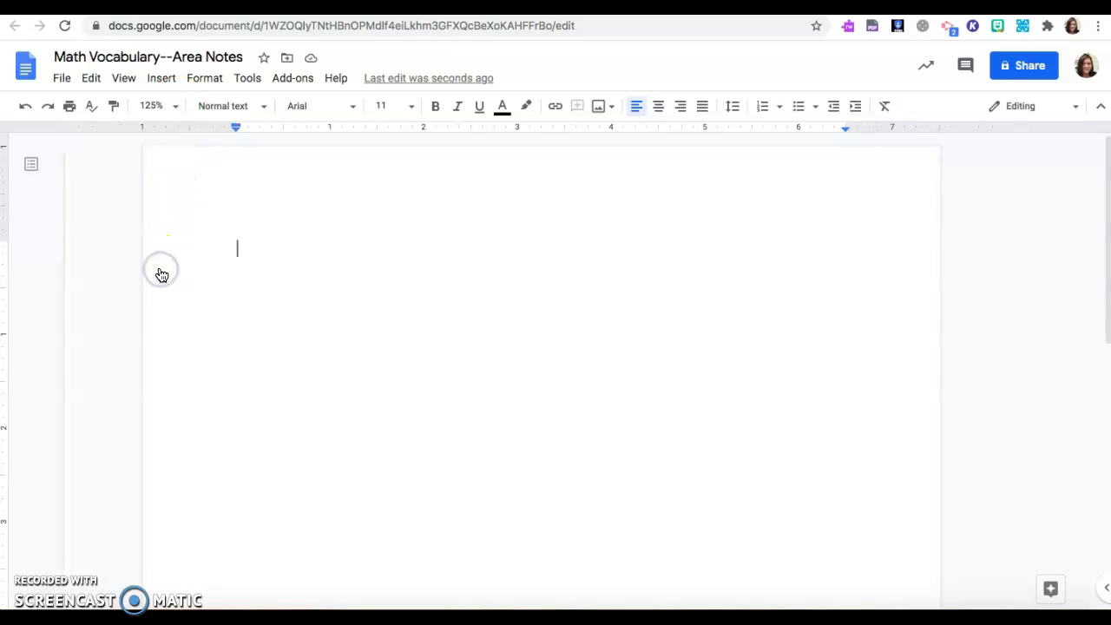
pyautogui.click(173, 106)
pyautogui.click(157, 139)
pyautogui.click(171, 107)
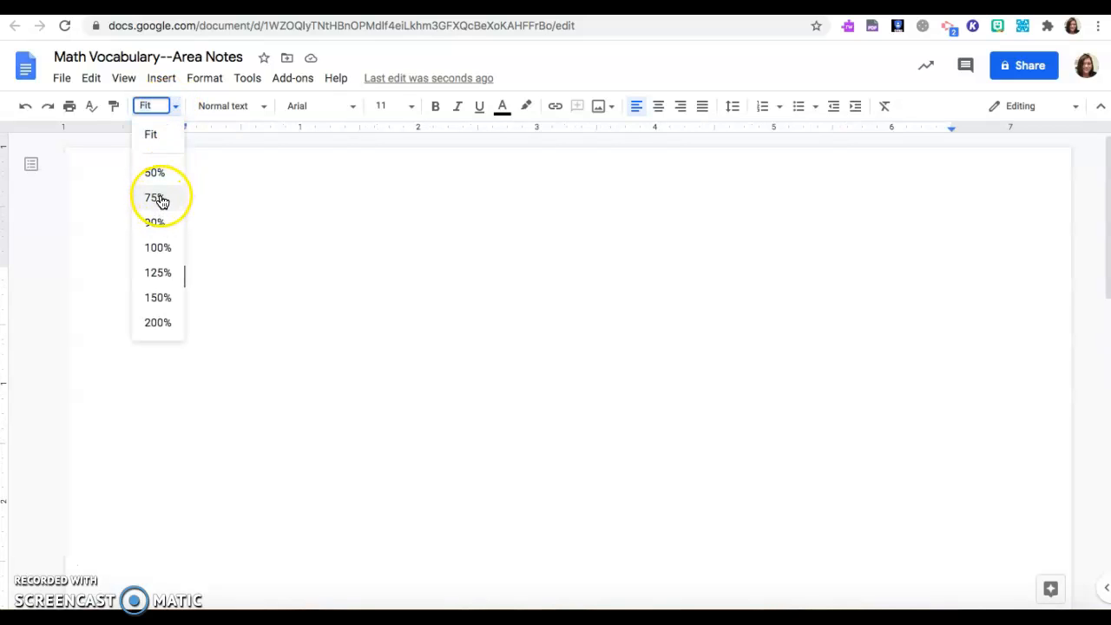
pyautogui.click(156, 222)
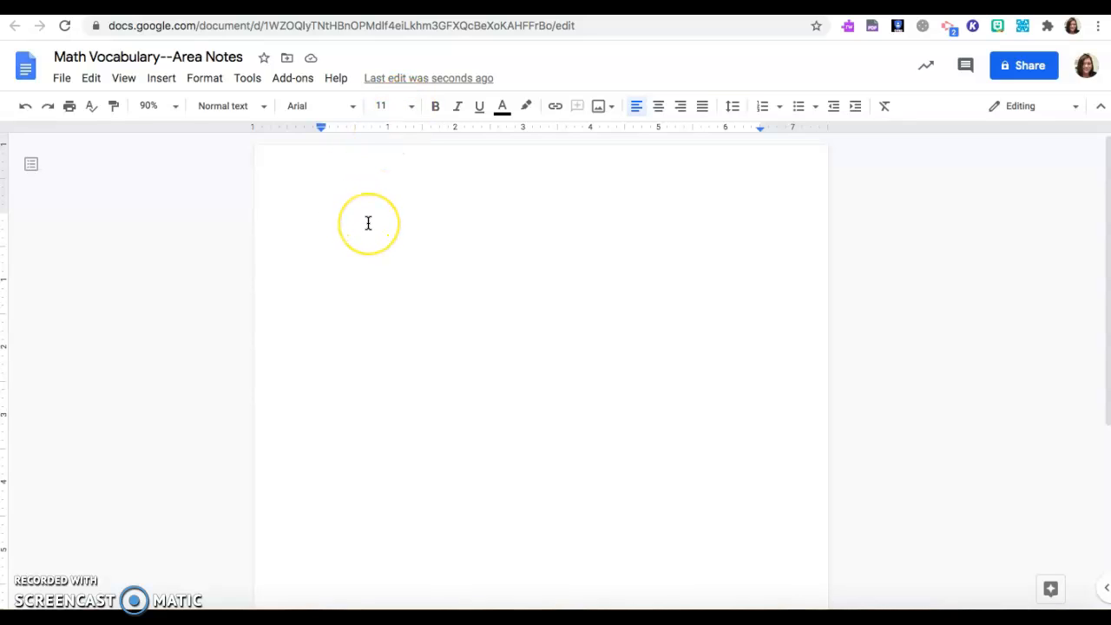
# Set the font to Homemade Apple and enter the heading "Math Vocabulary--Area Notes" on the first line.
pyautogui.click(355, 107)
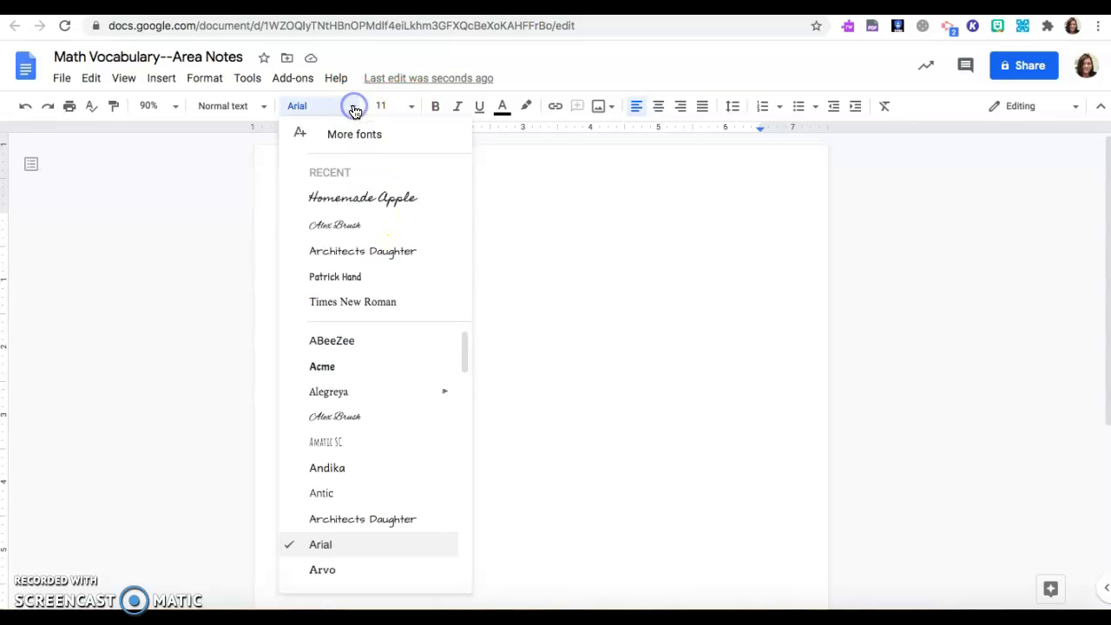
pyautogui.click(355, 199)
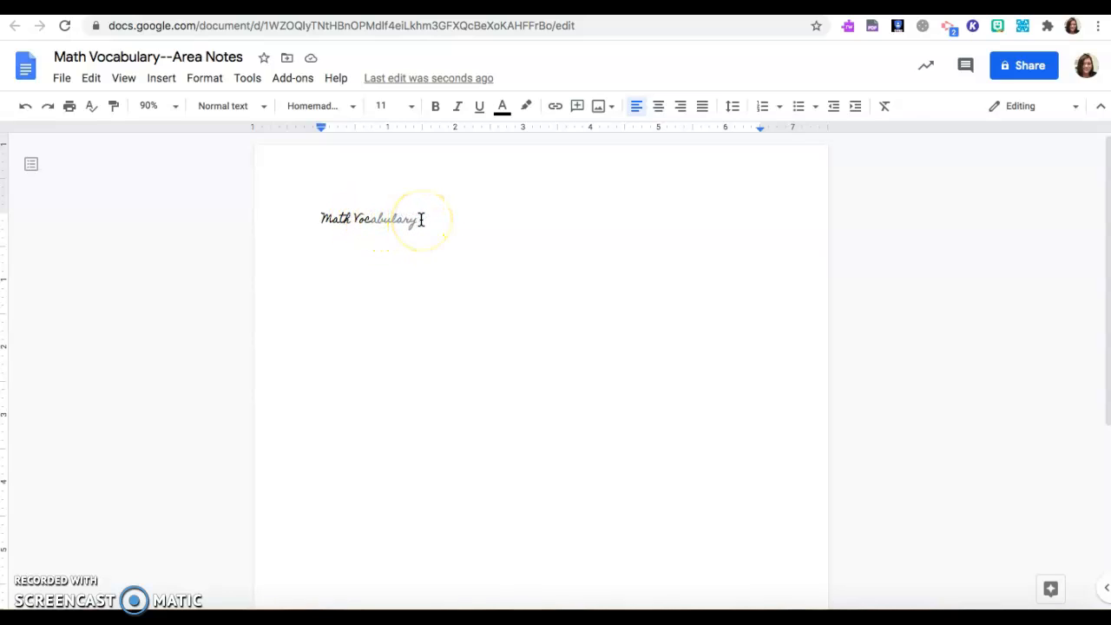
pyautogui.press('Tab')
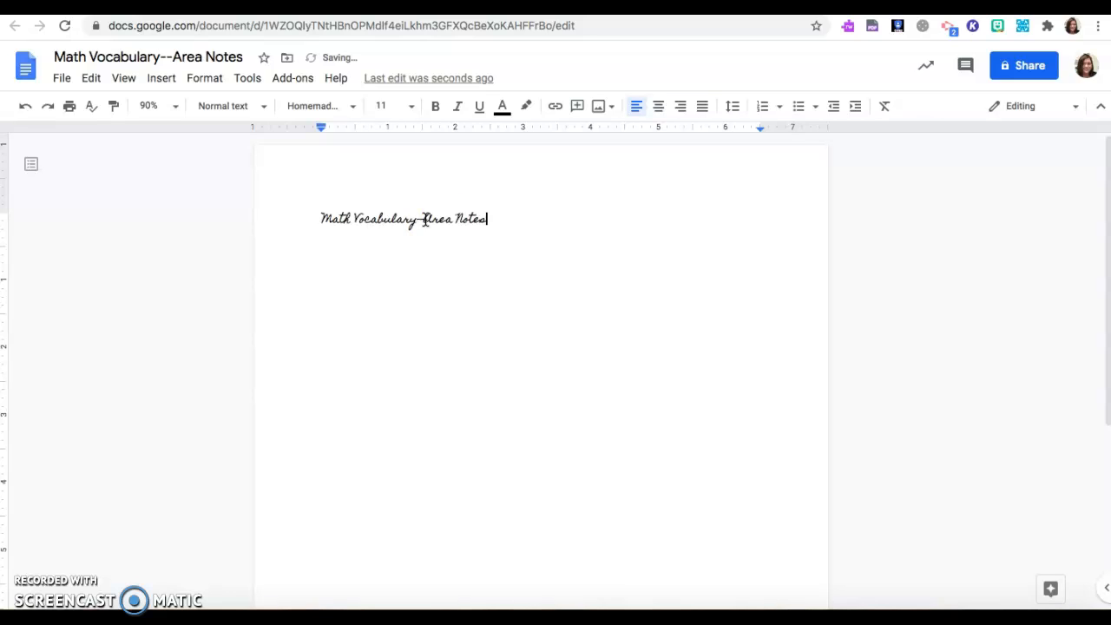
# Set the heading's font size to 24 and center it on the page.
pyautogui.moveTo(491, 218); pyautogui.dragTo(324, 217)
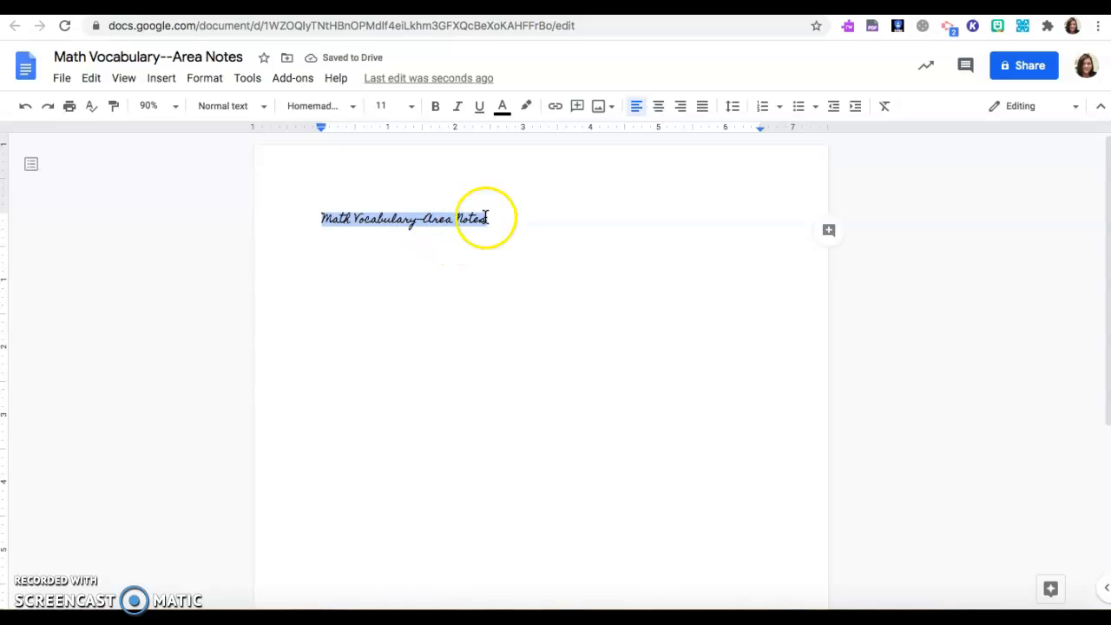
pyautogui.click(411, 106)
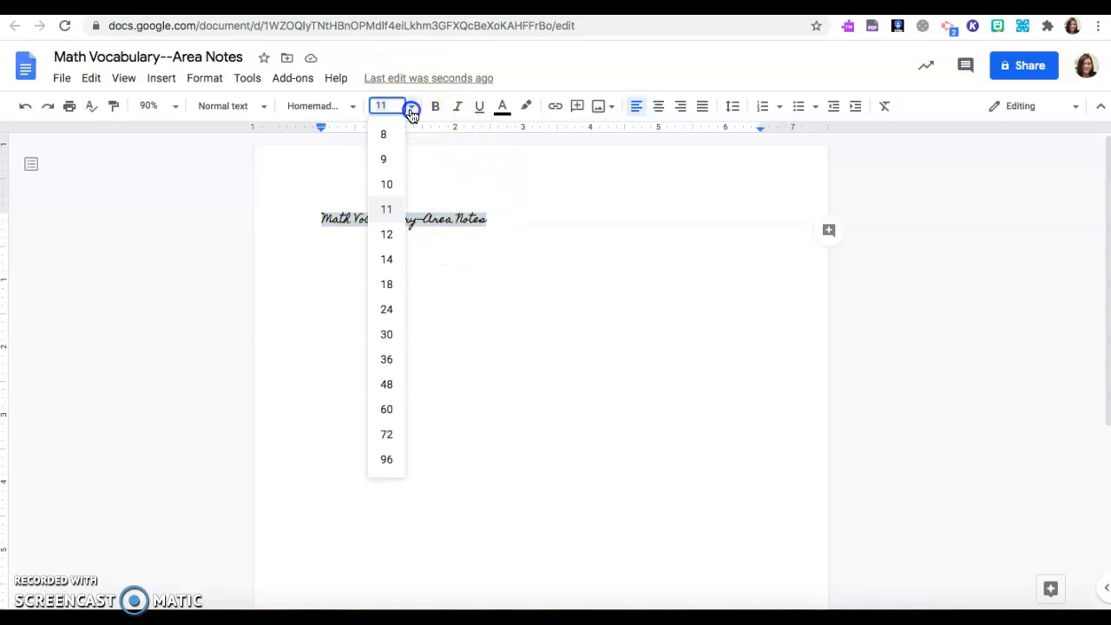
pyautogui.click(391, 311)
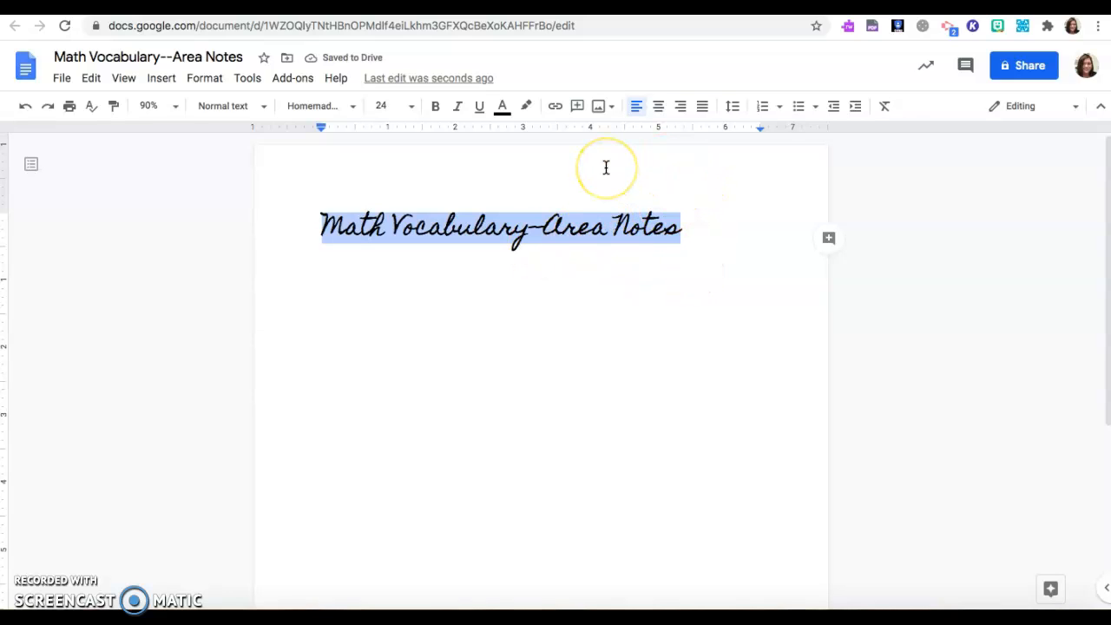
pyautogui.click(662, 112)
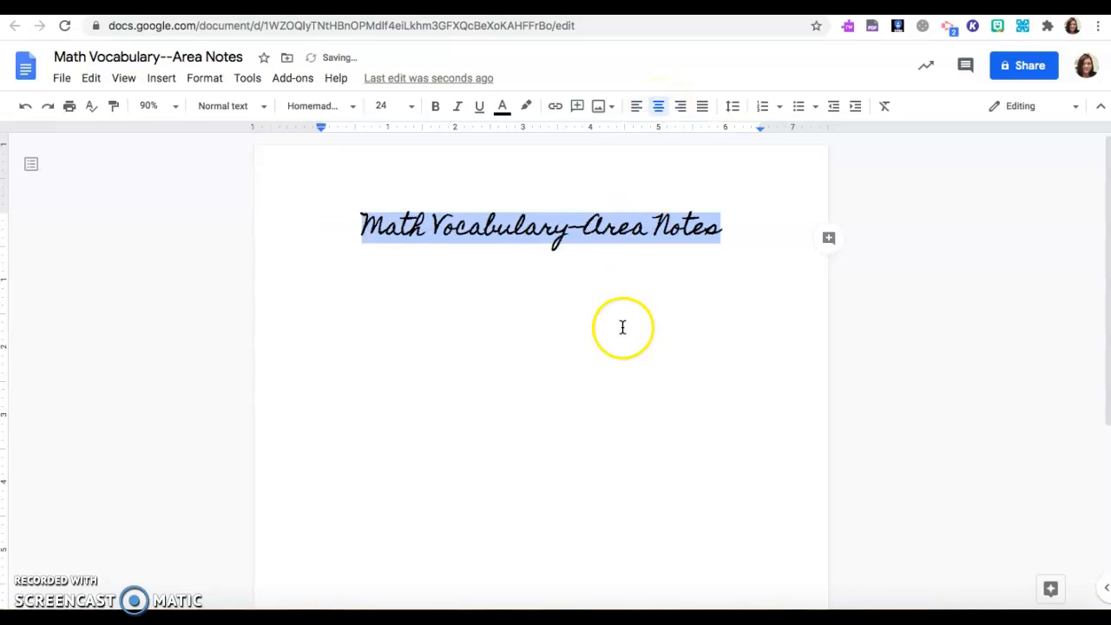
pyautogui.click(687, 291)
# Underline the whole "Math Vocabulary--Area Notes" heading.
pyautogui.click(726, 224)
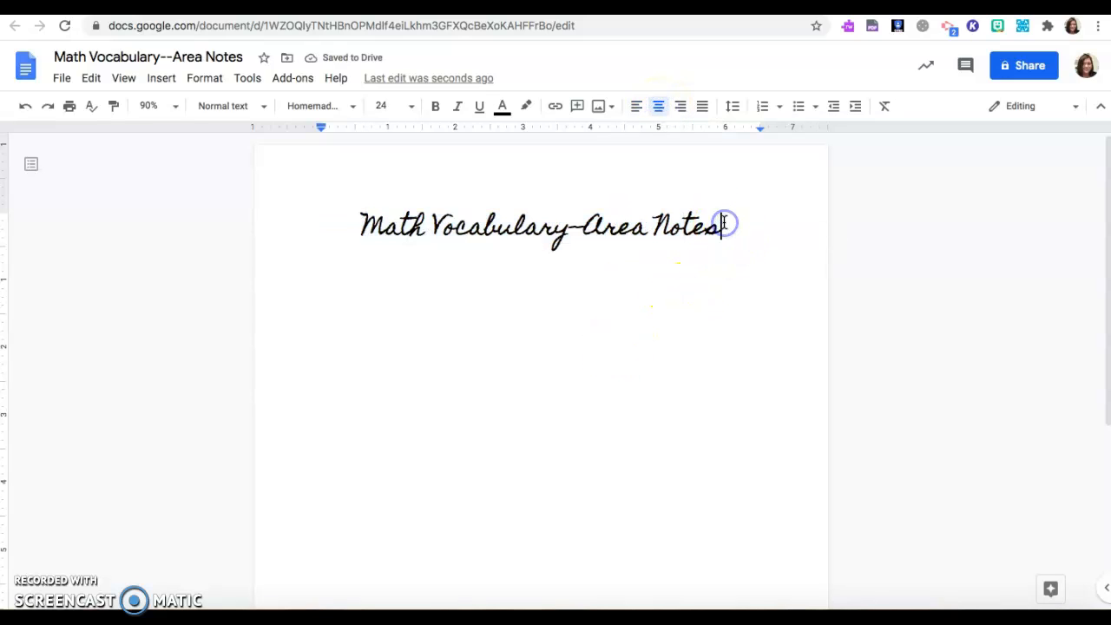
pyautogui.moveTo(720, 226); pyautogui.dragTo(368, 217)
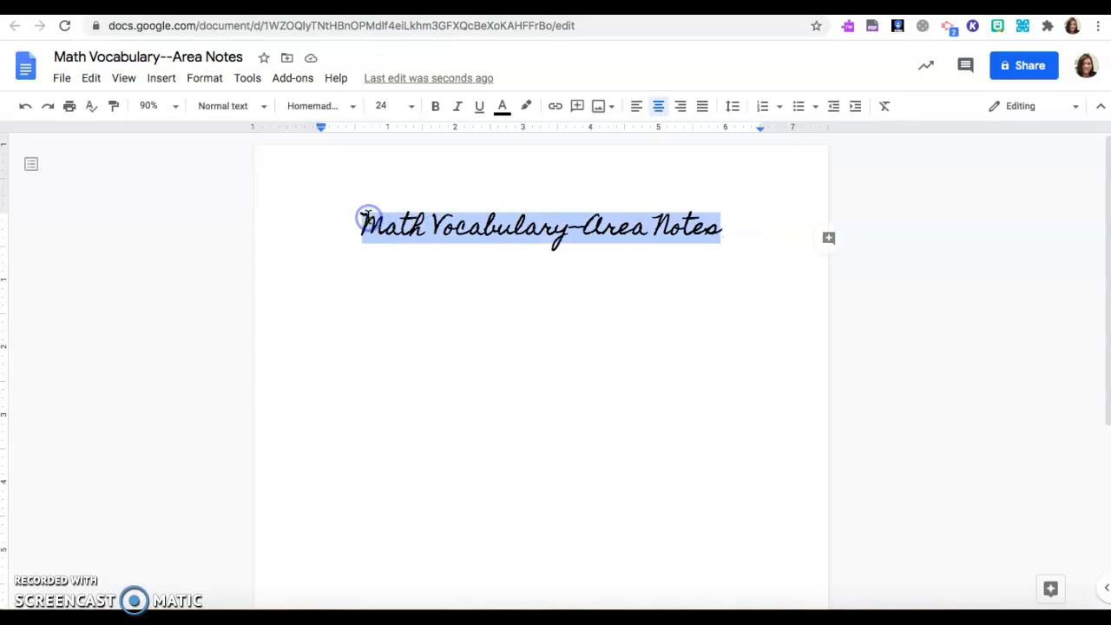
pyautogui.click(480, 113)
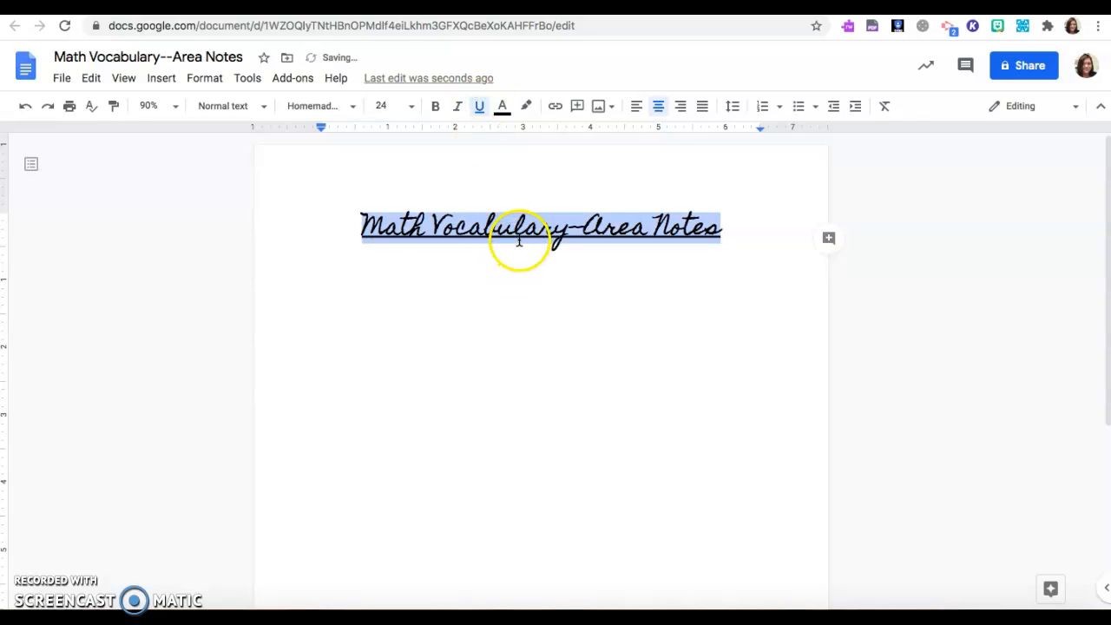
# Try bold and italic on the heading, remove both, and switch its underline off and back on.
pyautogui.click(436, 113)
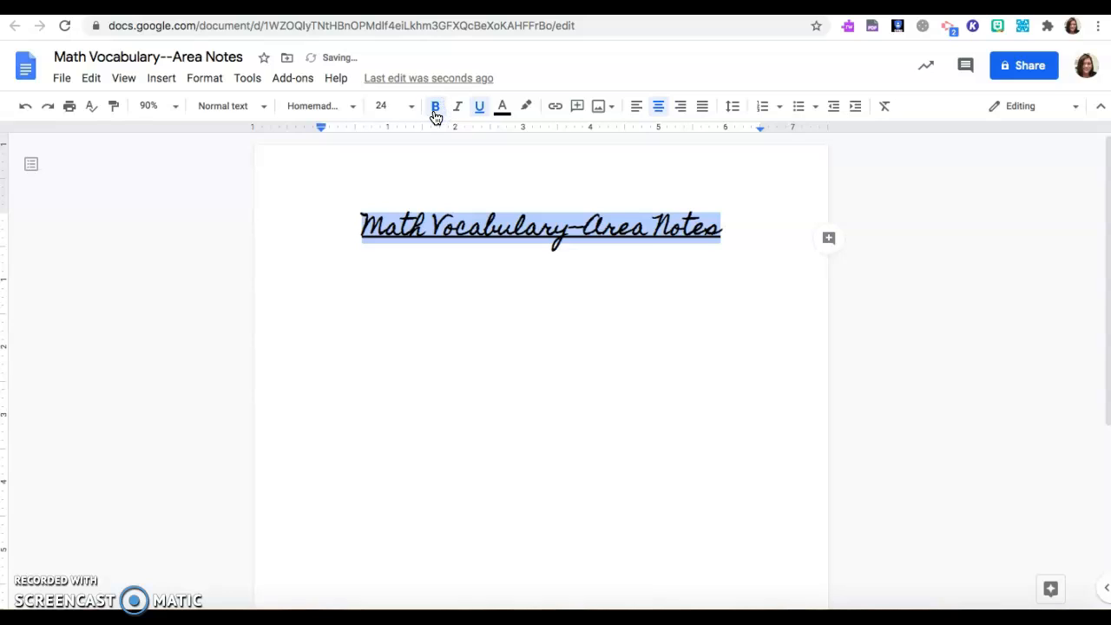
pyautogui.click(455, 108)
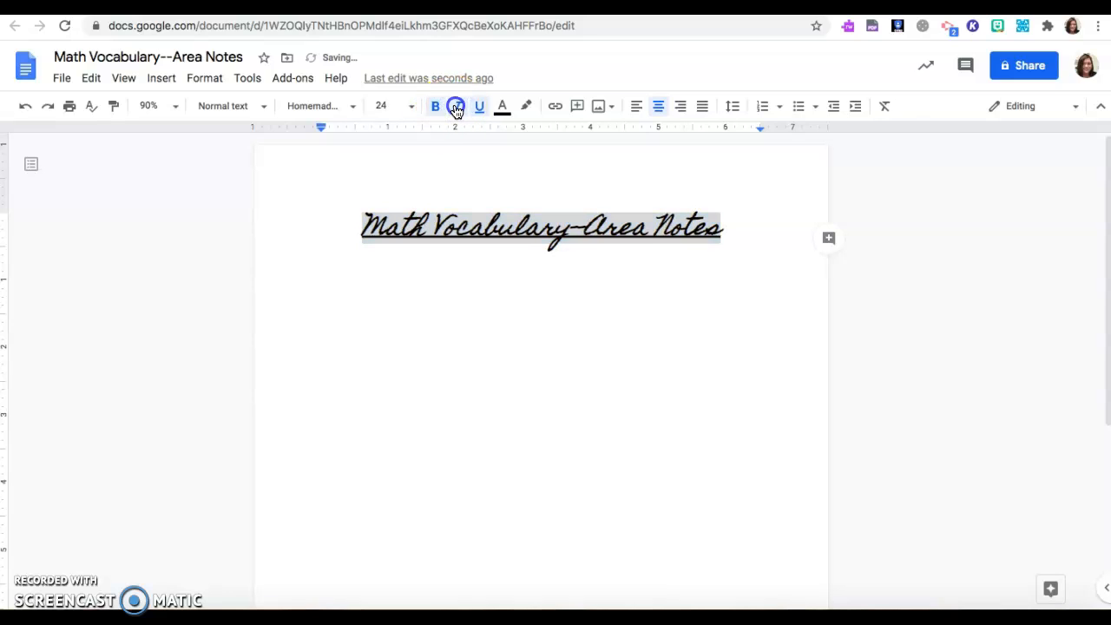
pyautogui.click(435, 107)
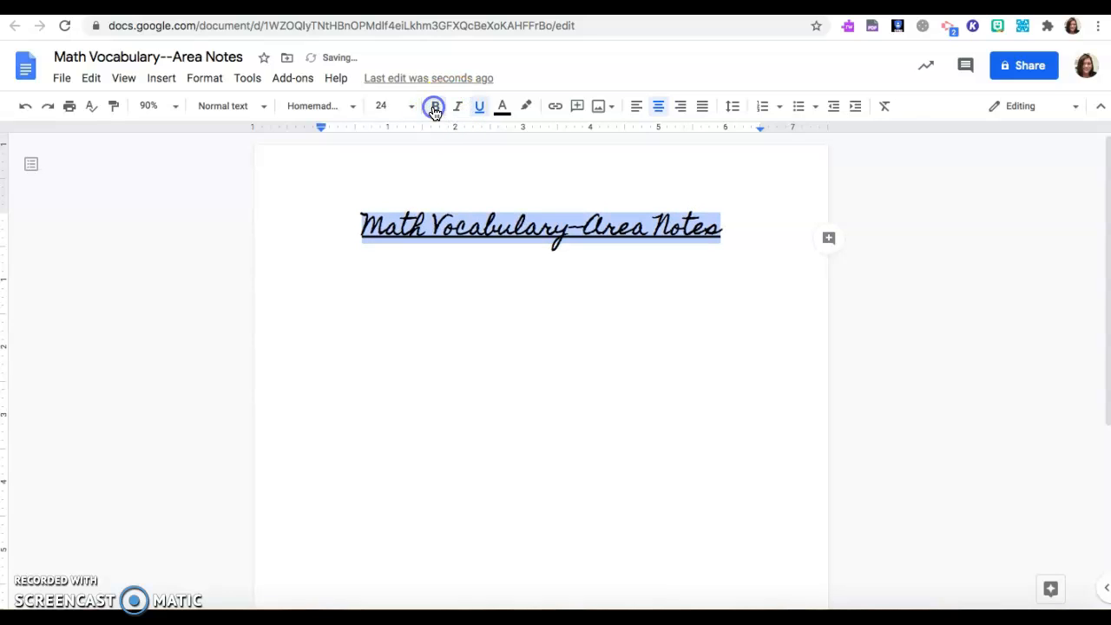
pyautogui.click(481, 113)
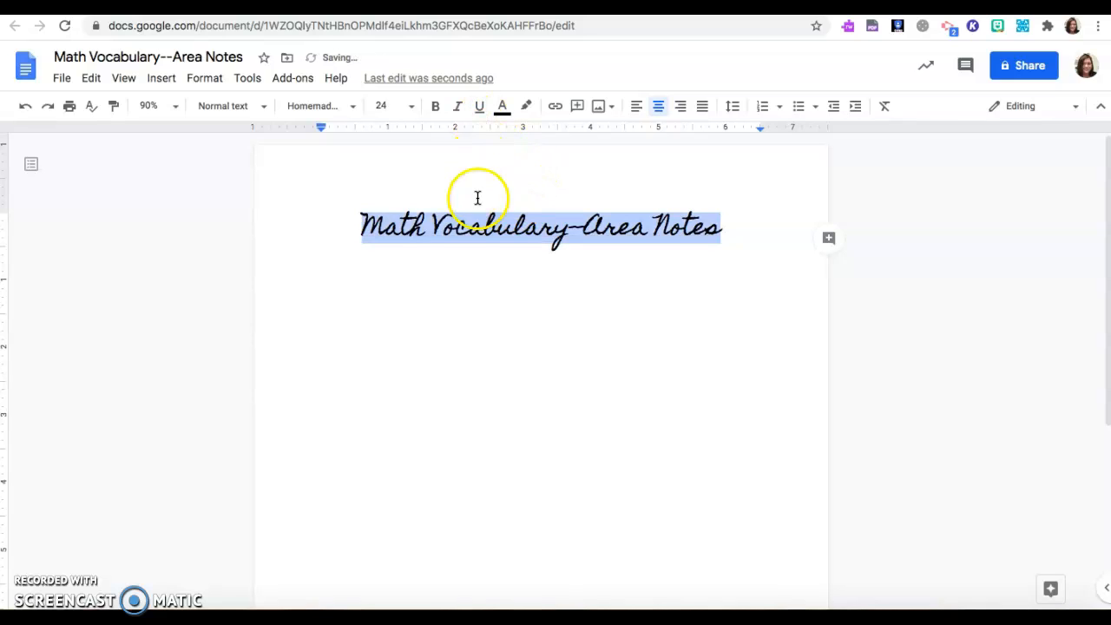
pyautogui.click(481, 111)
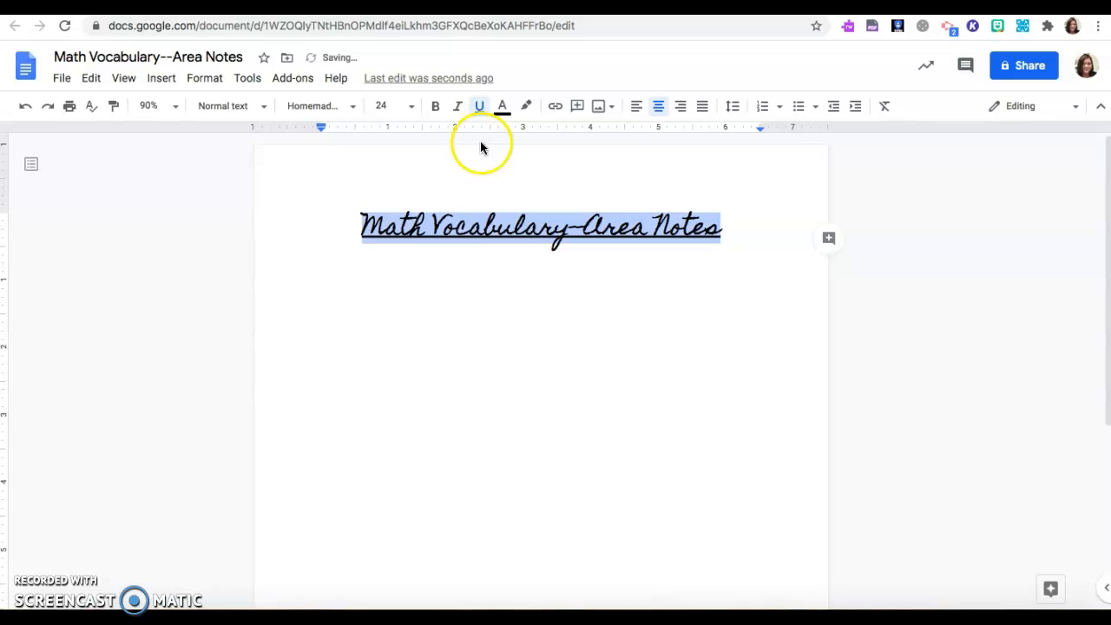
pyautogui.click(476, 258)
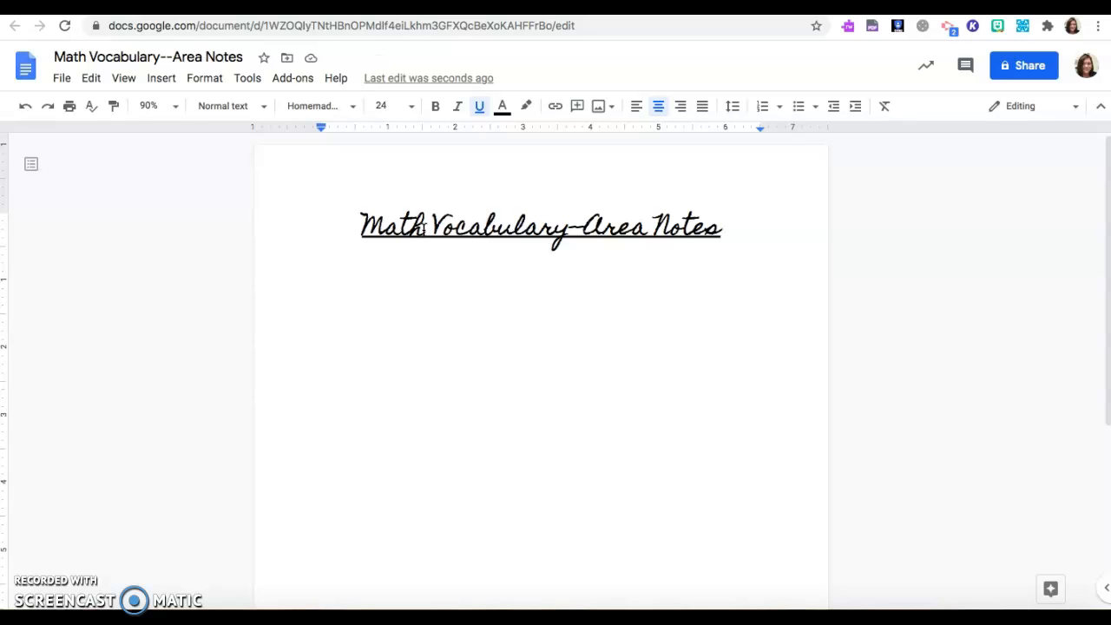
# Change the text color of the word "Math" in the heading to blue.
pyautogui.moveTo(404, 228); pyautogui.dragTo(355, 223)
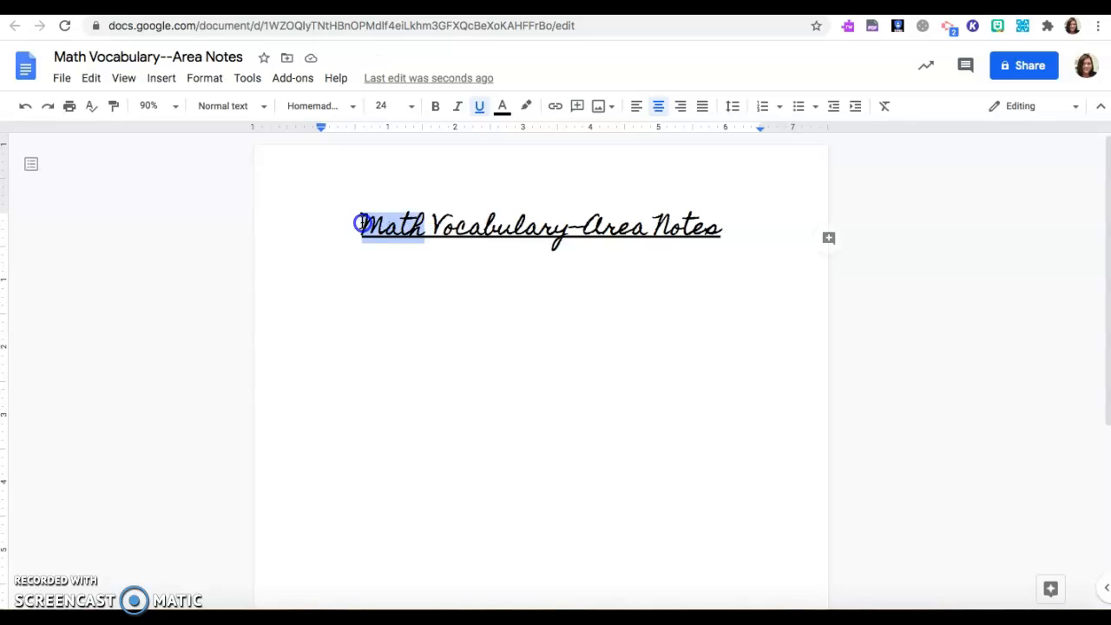
pyautogui.click(502, 108)
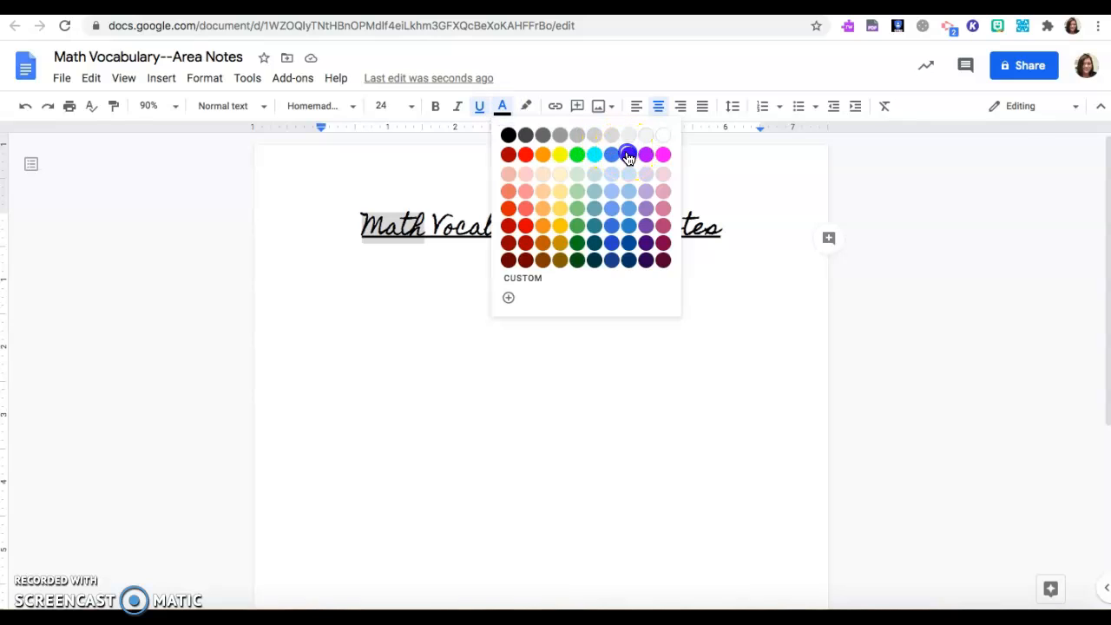
pyautogui.click(626, 154)
pyautogui.click(440, 292)
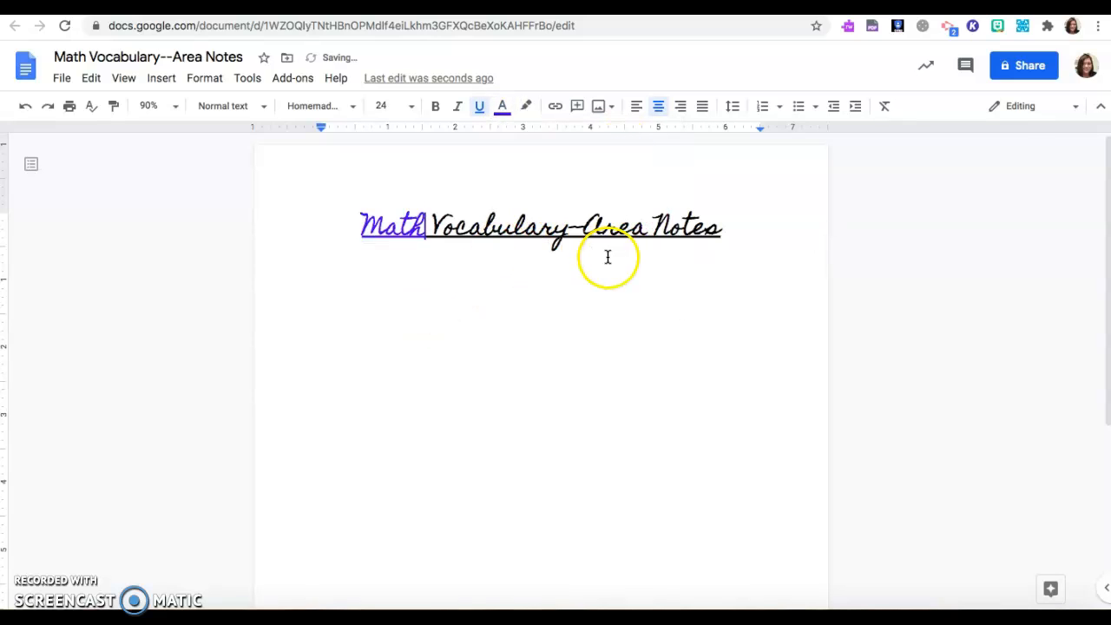
pyautogui.click(717, 268)
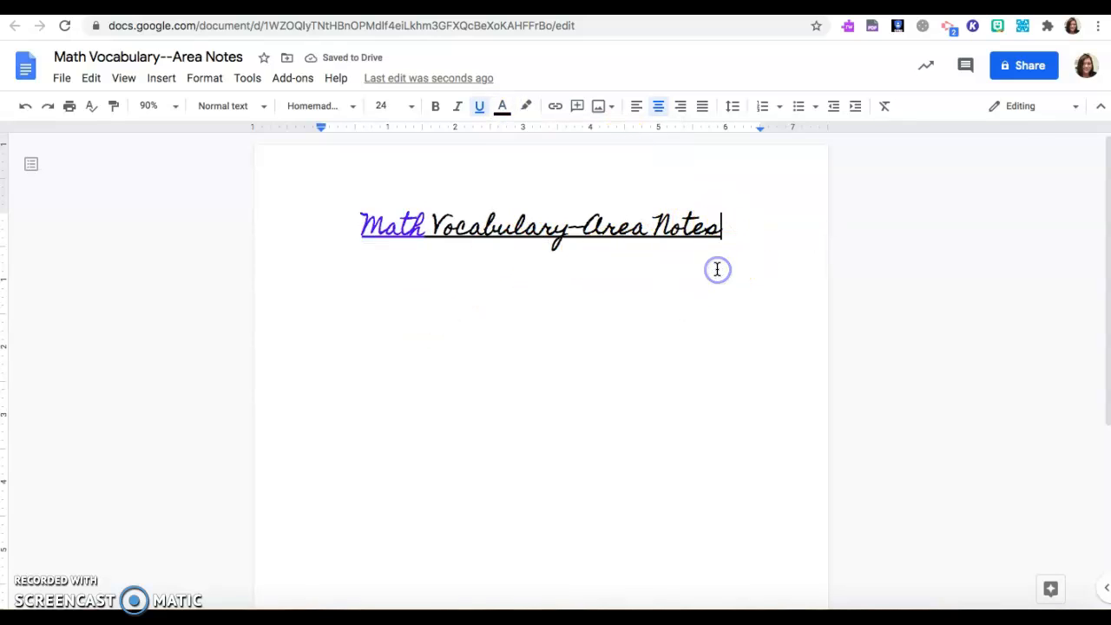
# Start a new line below the heading with font size 12 and the Architects Daughter font.
pyautogui.press('Return')
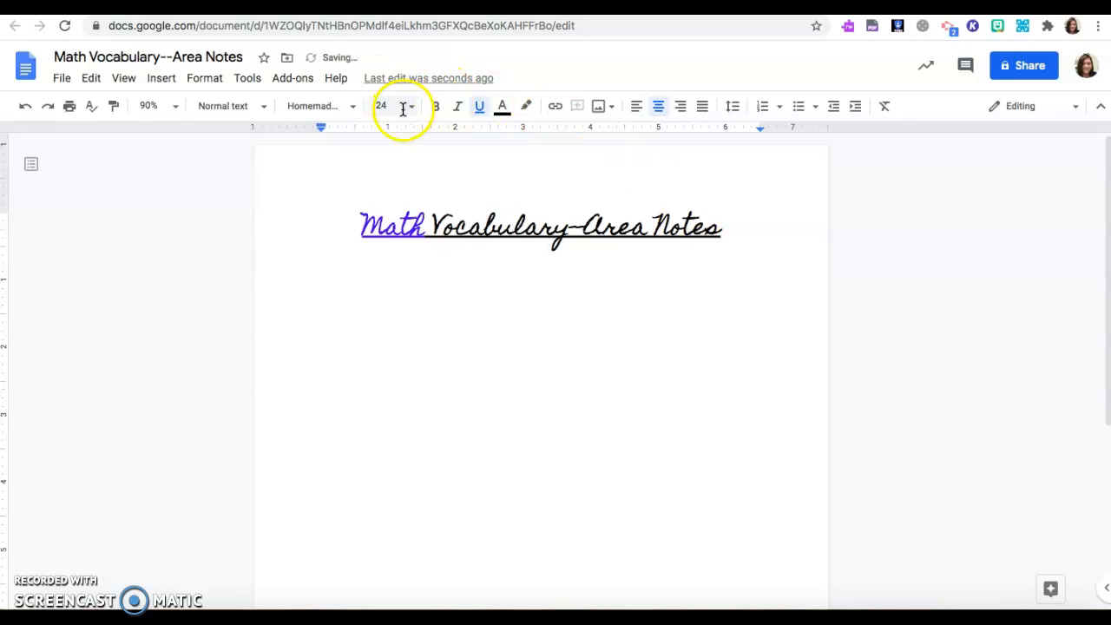
pyautogui.click(414, 106)
pyautogui.click(386, 235)
pyautogui.click(353, 108)
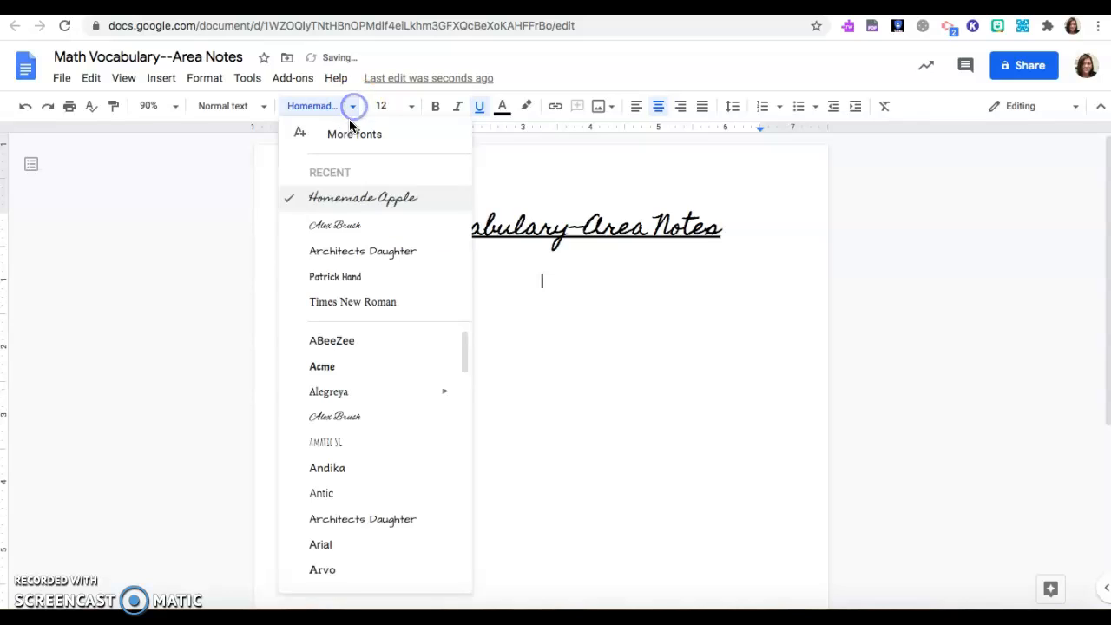
pyautogui.click(343, 259)
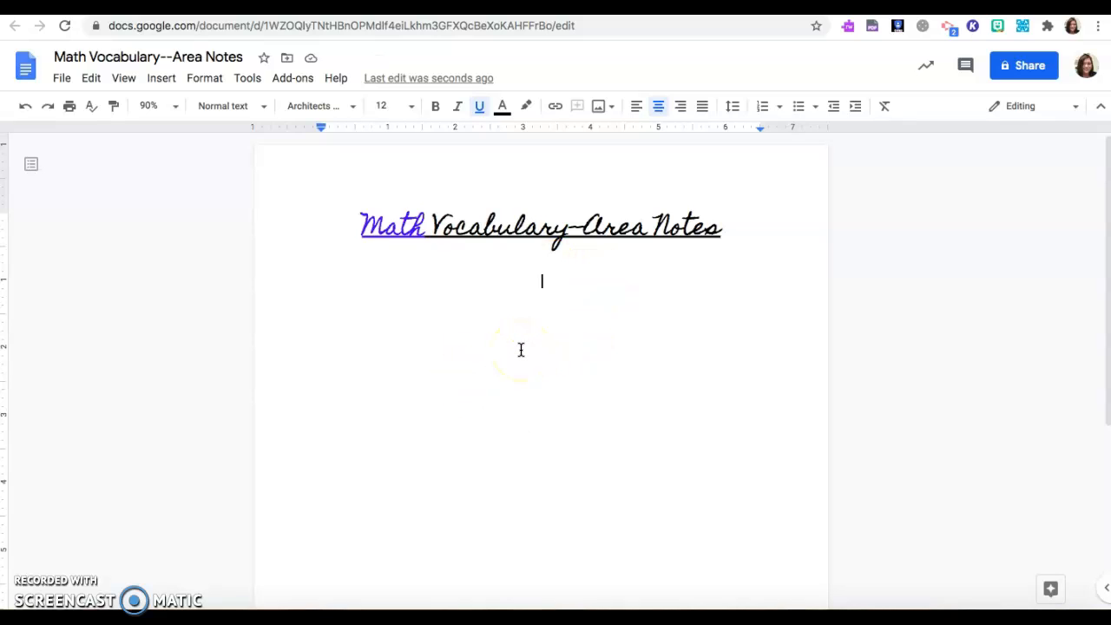
# Insert a table with four columns and four rows below the heading.
pyautogui.click(371, 253)
pyautogui.click(163, 81)
pyautogui.moveTo(179, 136)
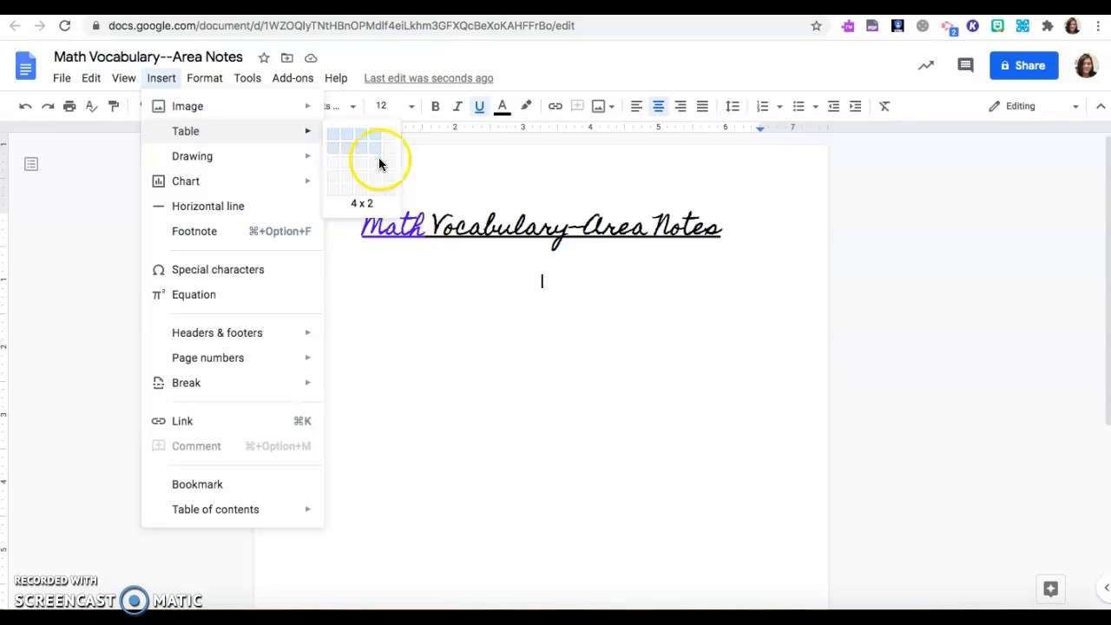
pyautogui.click(378, 180)
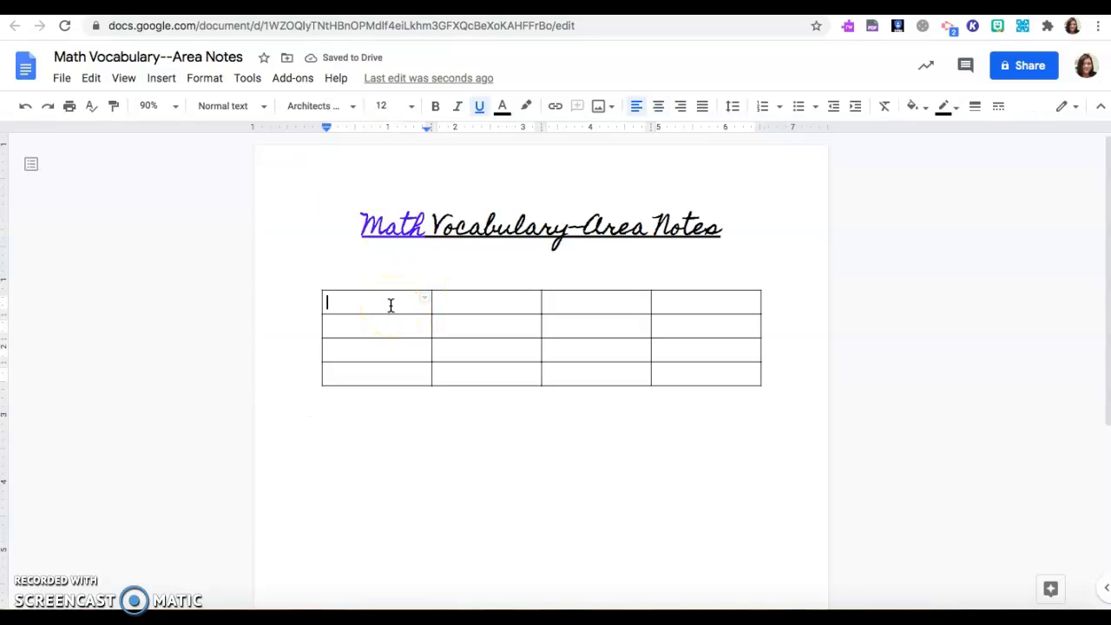
# Fill the table's first row with the labels Word, Definition, Picture and Video, and center them in their cells.
pyautogui.write('Word')
pyautogui.press('Tab')
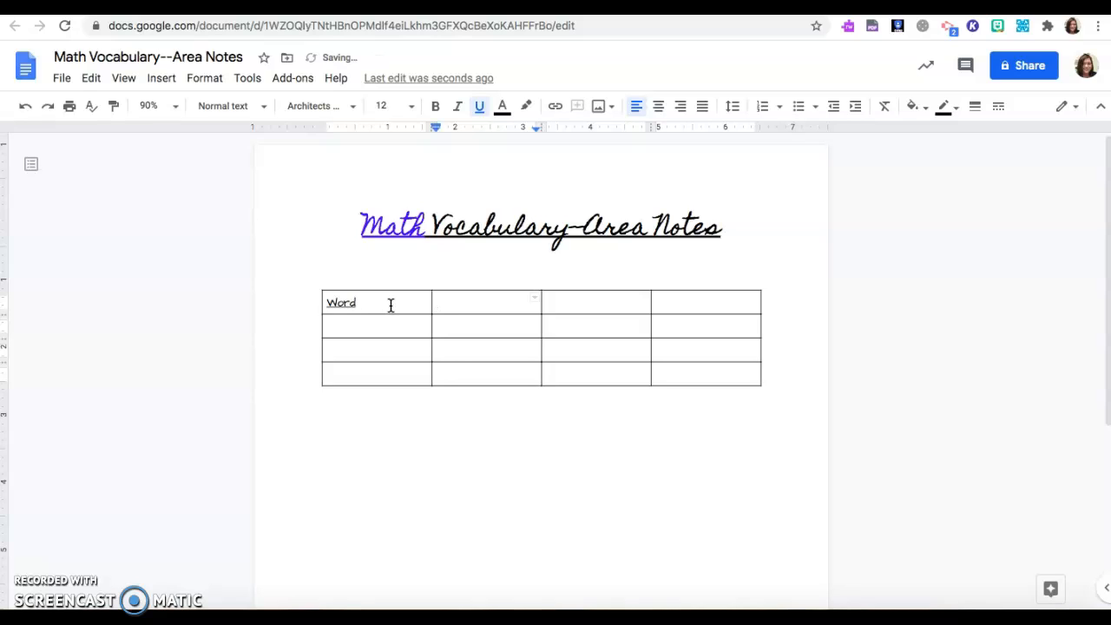
pyautogui.write('Definition')
pyautogui.press('Tab')
pyautogui.write('Pic')
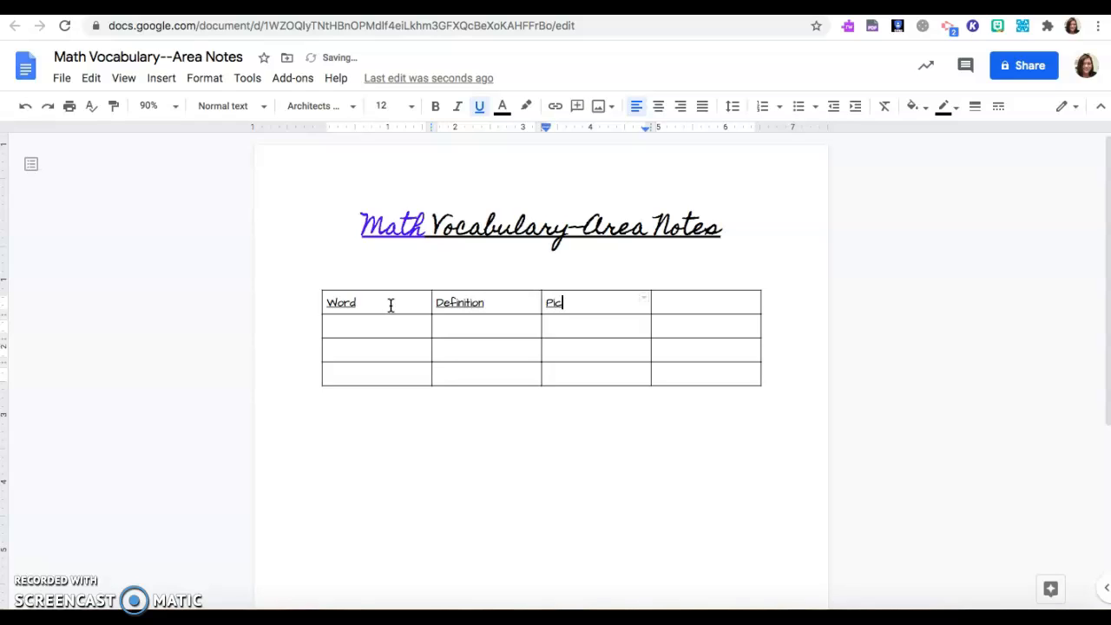
pyautogui.write('ture')
pyautogui.press('Tab')
pyautogui.write('Video')
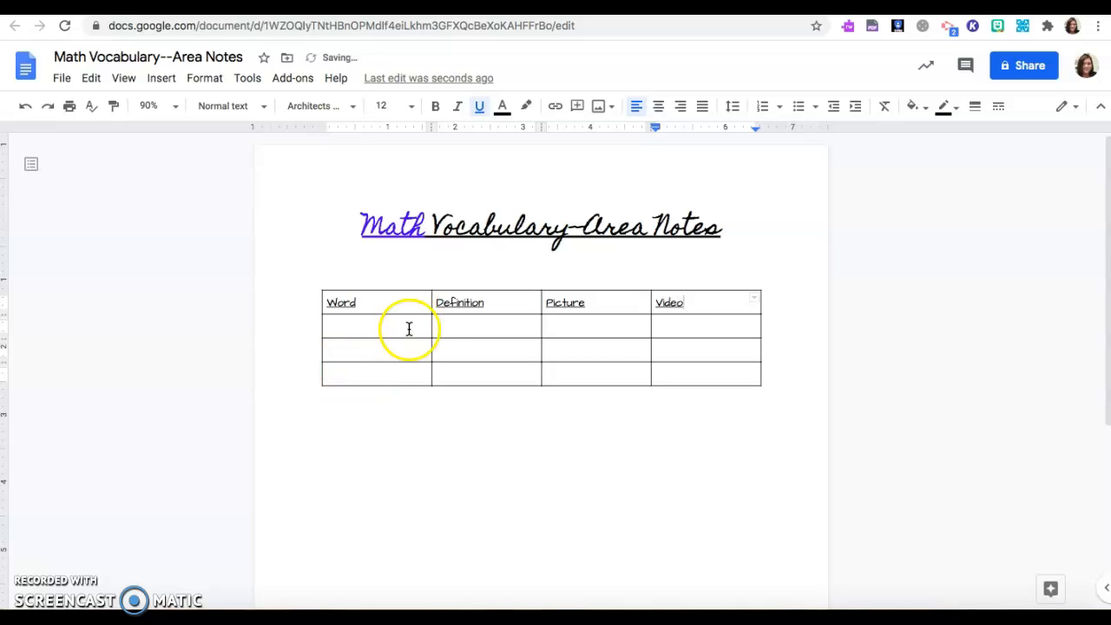
pyautogui.moveTo(701, 303); pyautogui.dragTo(394, 301)
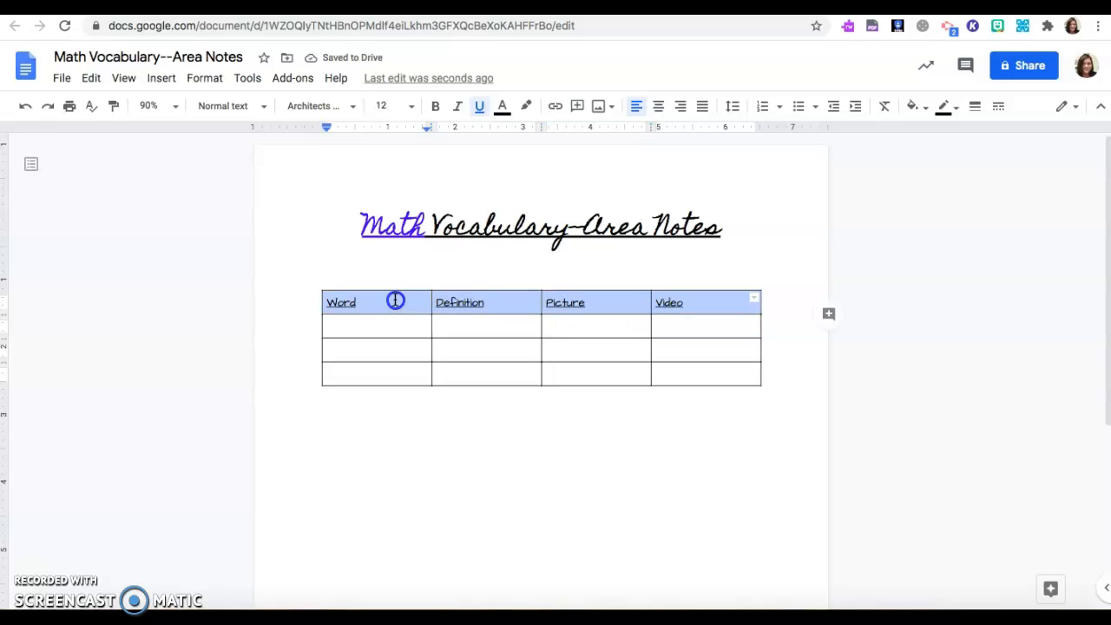
pyautogui.click(659, 106)
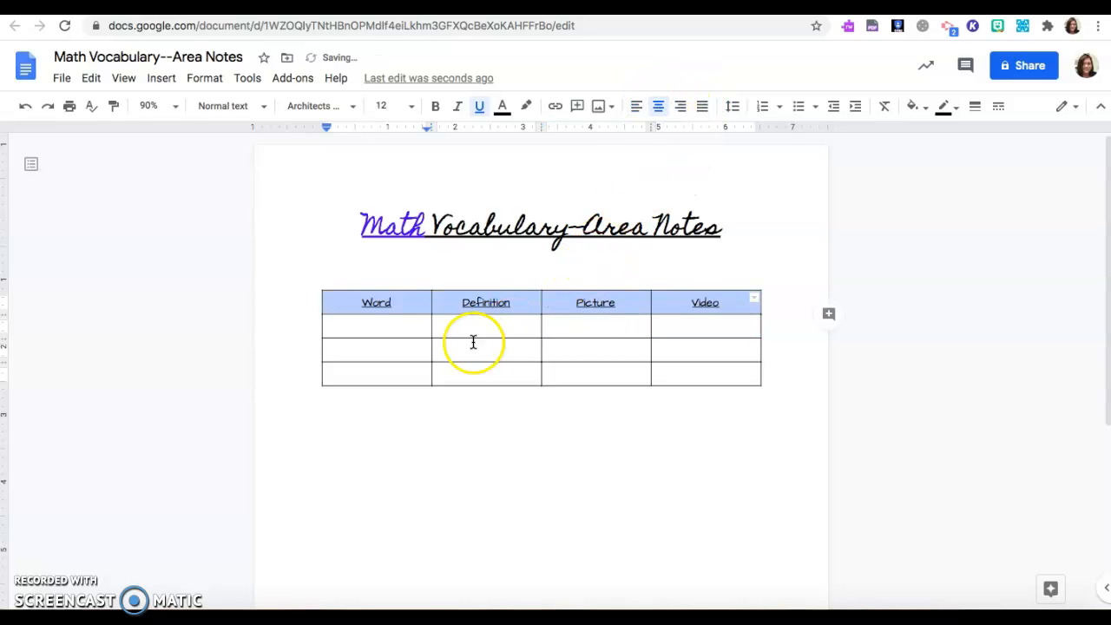
# Enter "Triangle" without underlining in the first cell below Word.
pyautogui.click(407, 327)
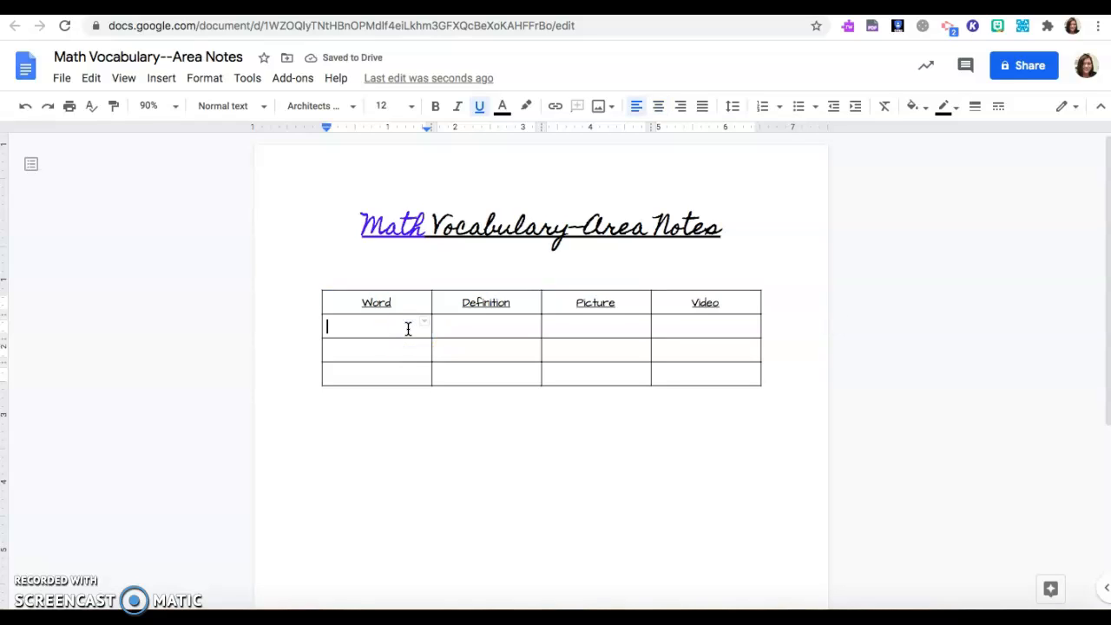
pyautogui.write('Trian')
pyautogui.press('BackSpace')
pyautogui.press('BackSpace')
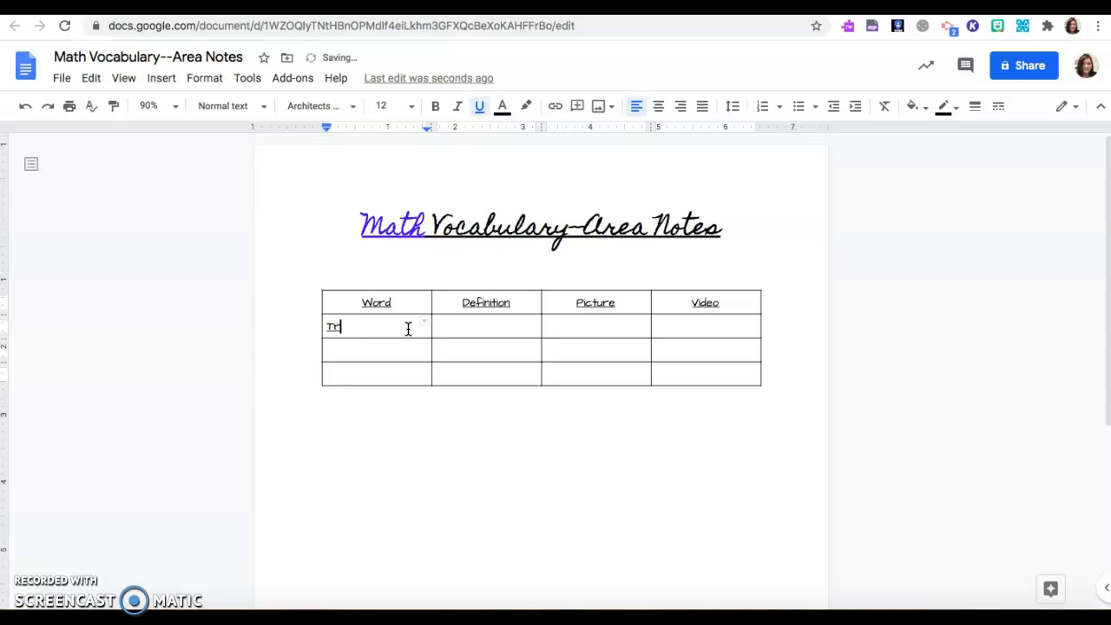
pyautogui.press('BackSpace')
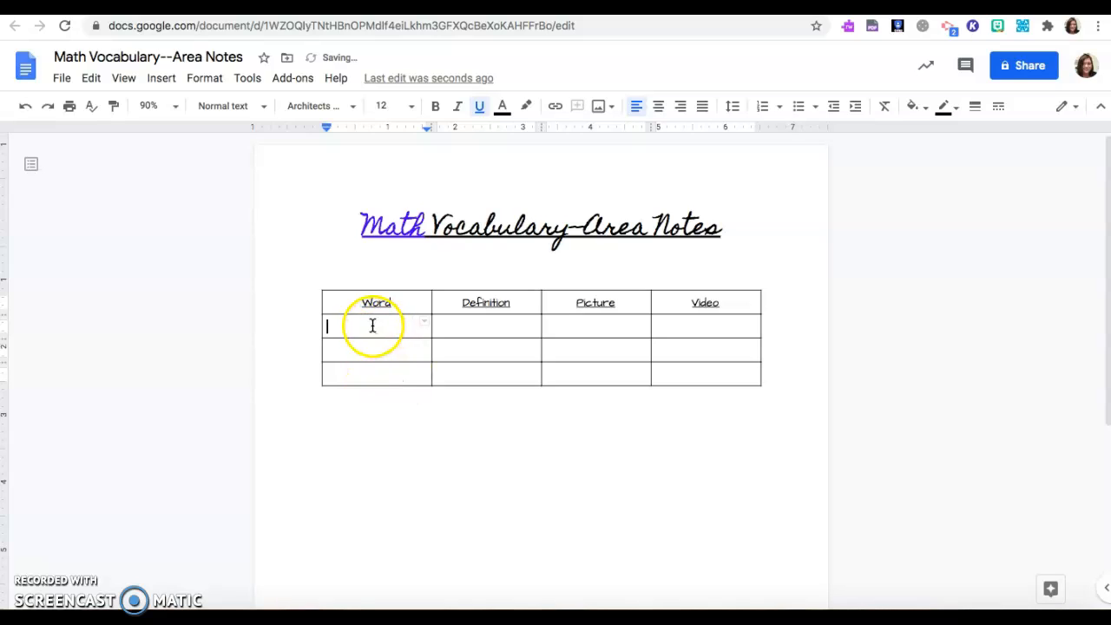
pyautogui.click(482, 111)
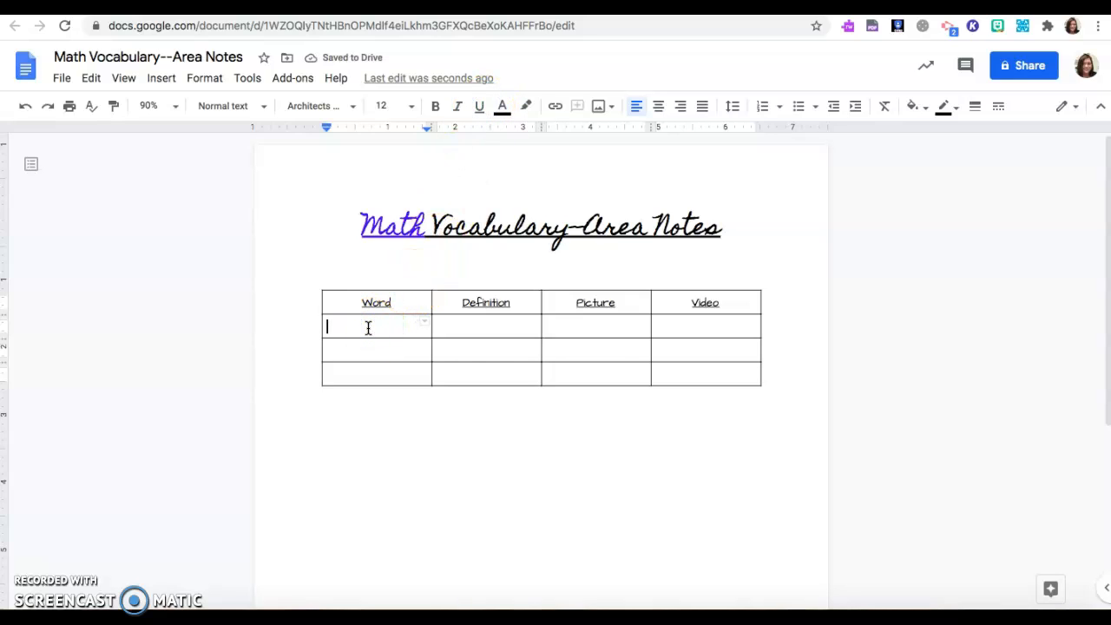
pyautogui.write('Triangle')
pyautogui.press('Tab')
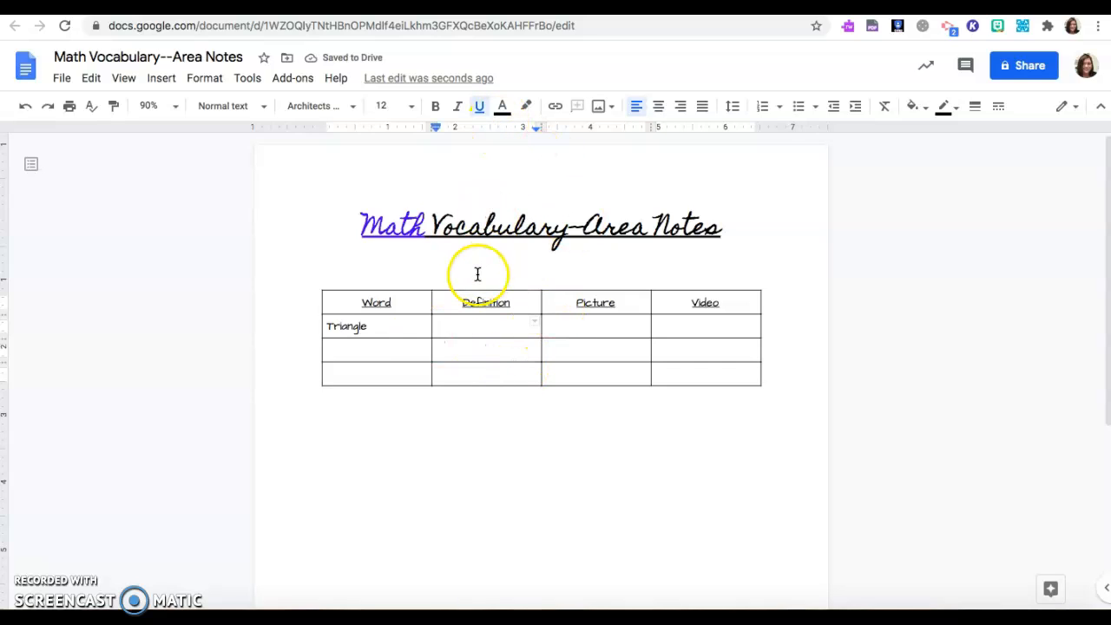
pyautogui.write('A tri')
pyautogui.press('BackSpace')
pyautogui.press('BackSpace')
pyautogui.press('BackSpace')
pyautogui.press('BackSpace')
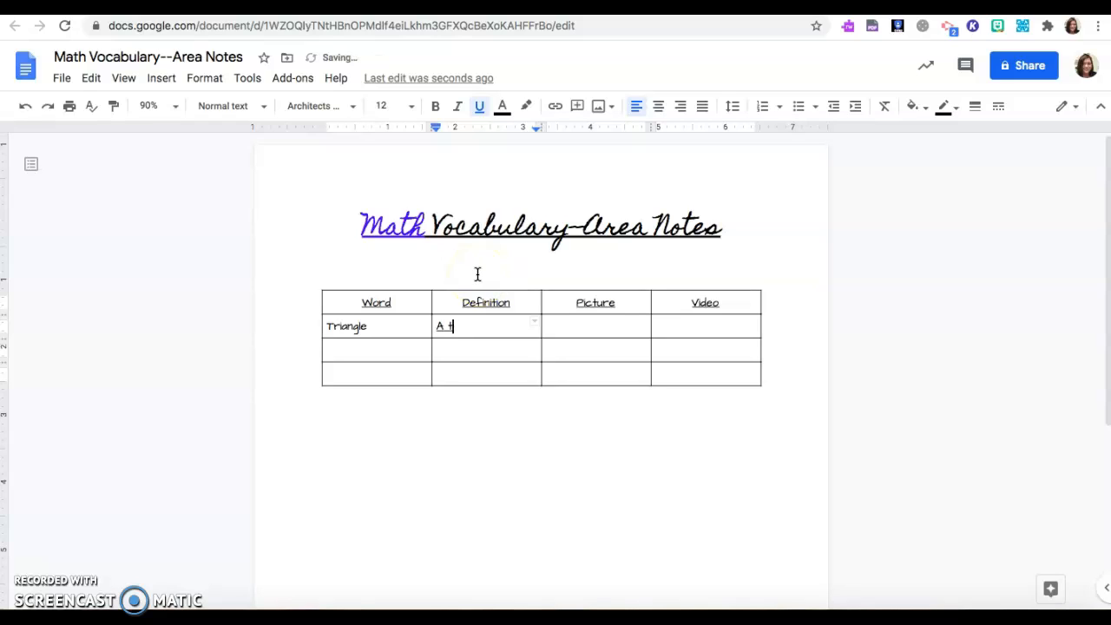
pyautogui.press('BackSpace')
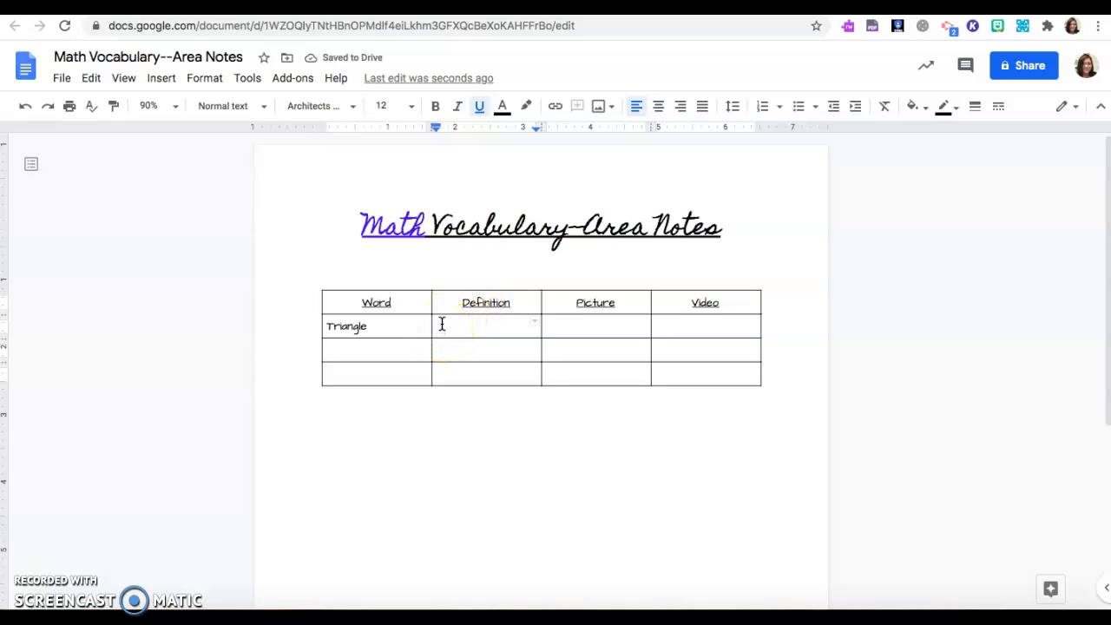
# Remove underlining from the empty cells below Definition, Picture and Video, and enter "Write your definition here.." plus three line breaks in the Triangle row's Definition cell.
pyautogui.moveTo(460, 327); pyautogui.dragTo(675, 367)
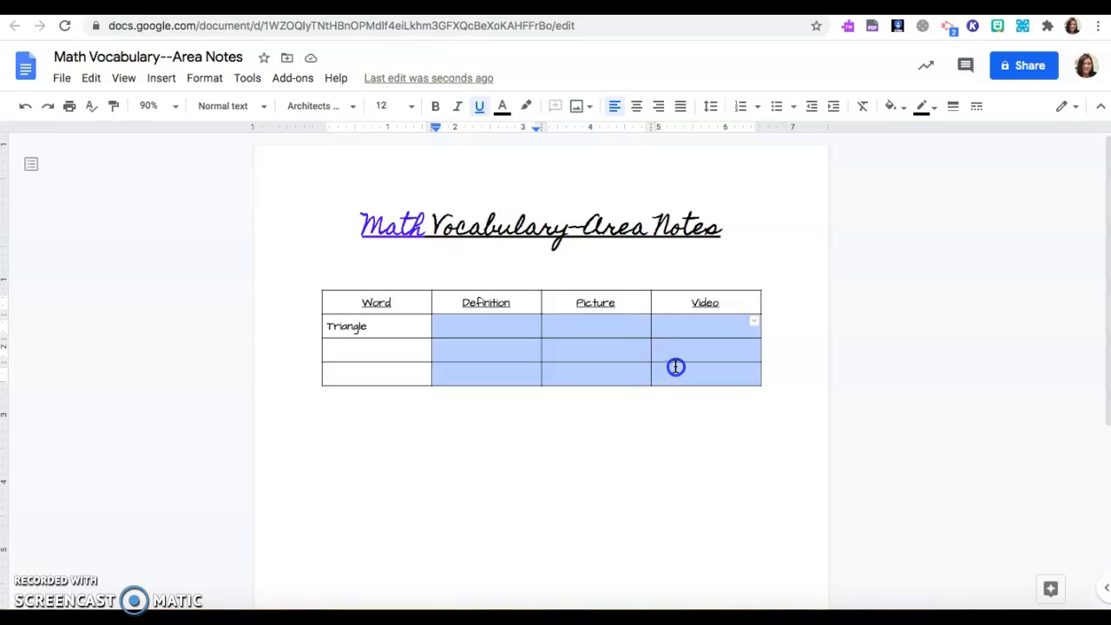
pyautogui.click(480, 108)
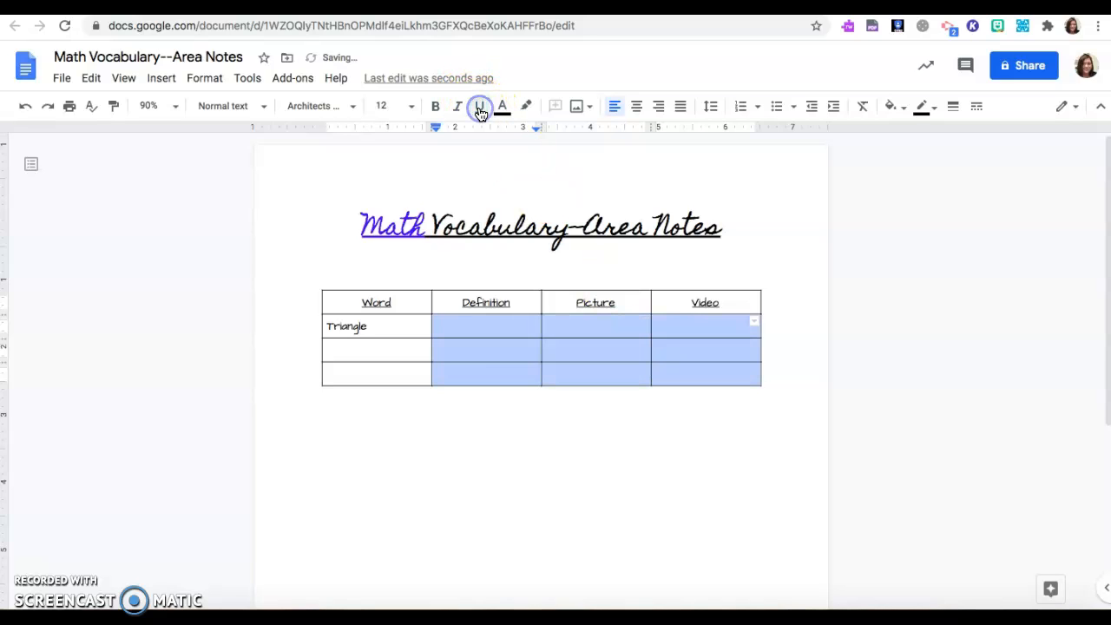
pyautogui.click(473, 326)
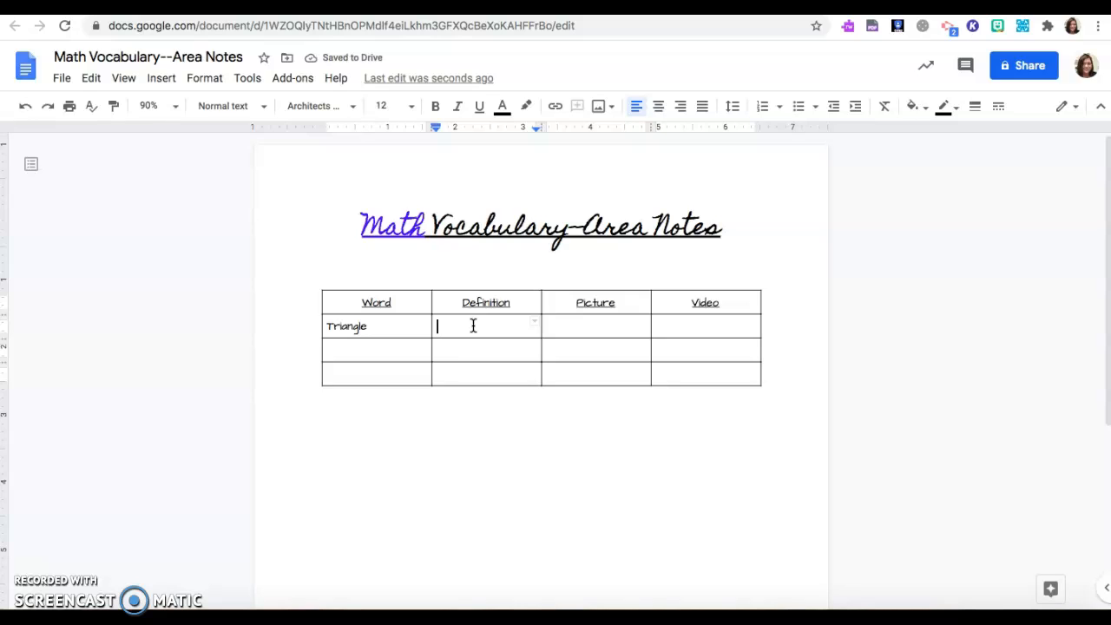
pyautogui.write('Write ')
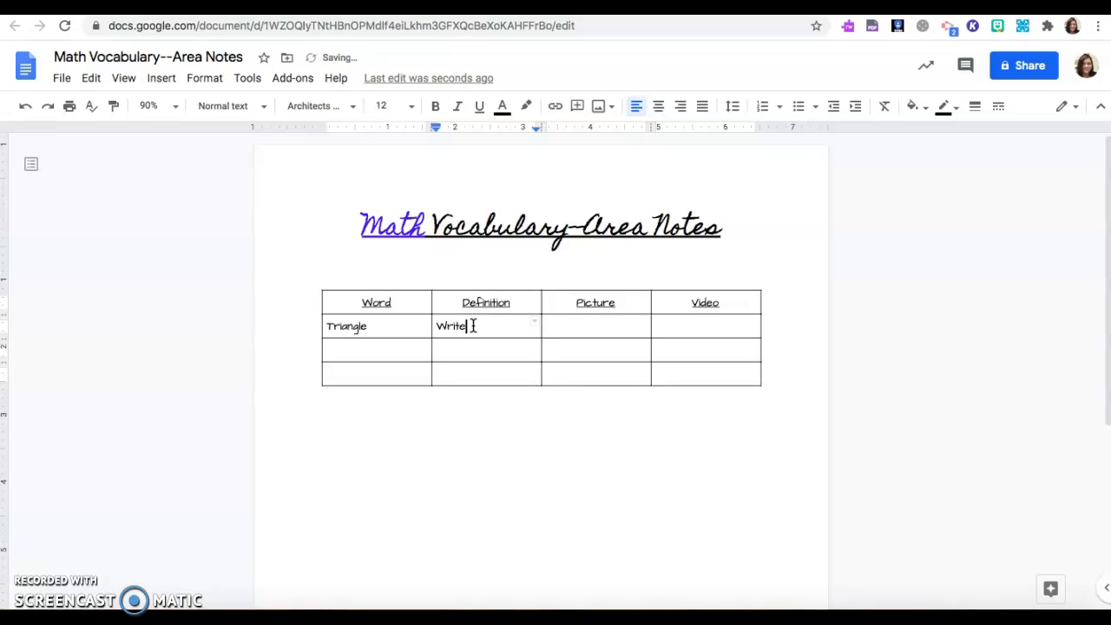
pyautogui.write('your definition here.')
pyautogui.press('Return')
pyautogui.press('Return')
pyautogui.press('Return')
# Search the web for "triangle" images to insert in the Triangle row's Picture cell.
pyautogui.click(599, 336)
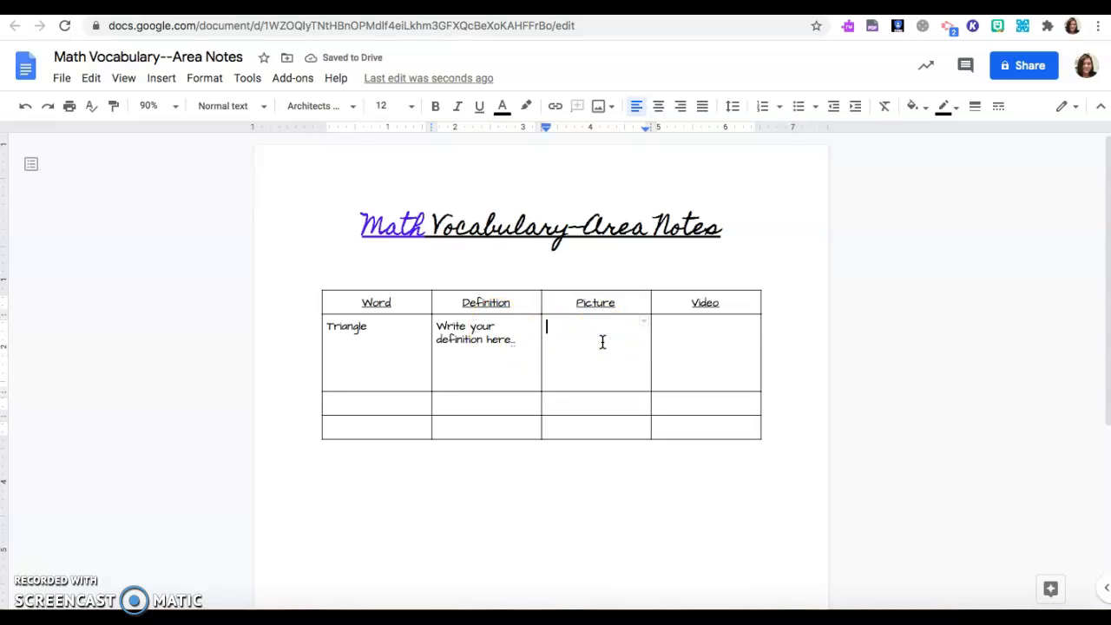
pyautogui.click(161, 80)
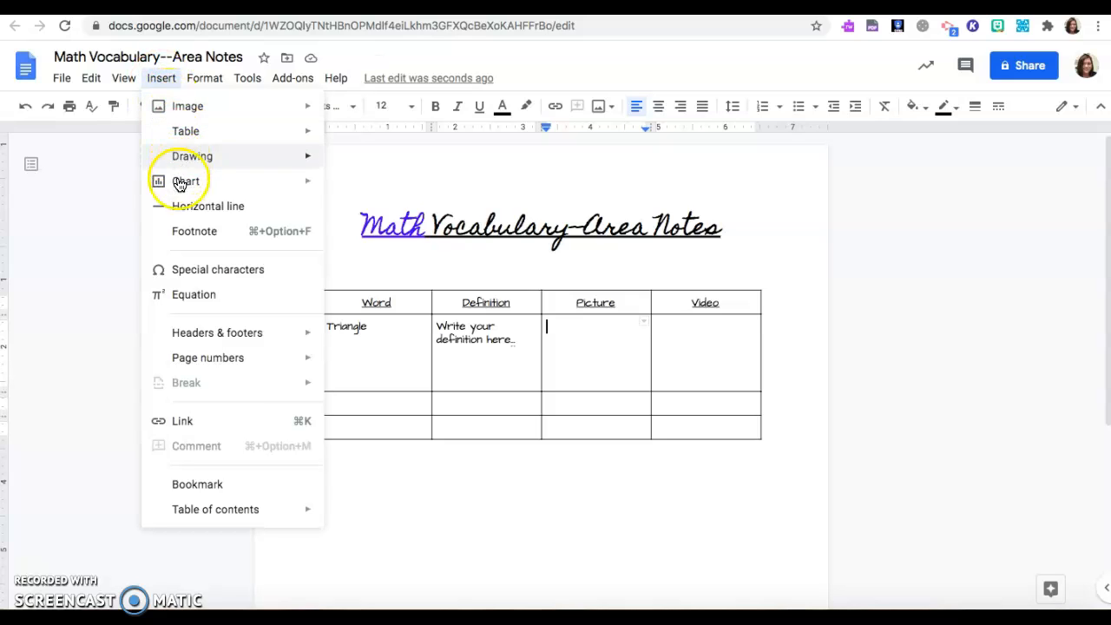
pyautogui.moveTo(182, 105)
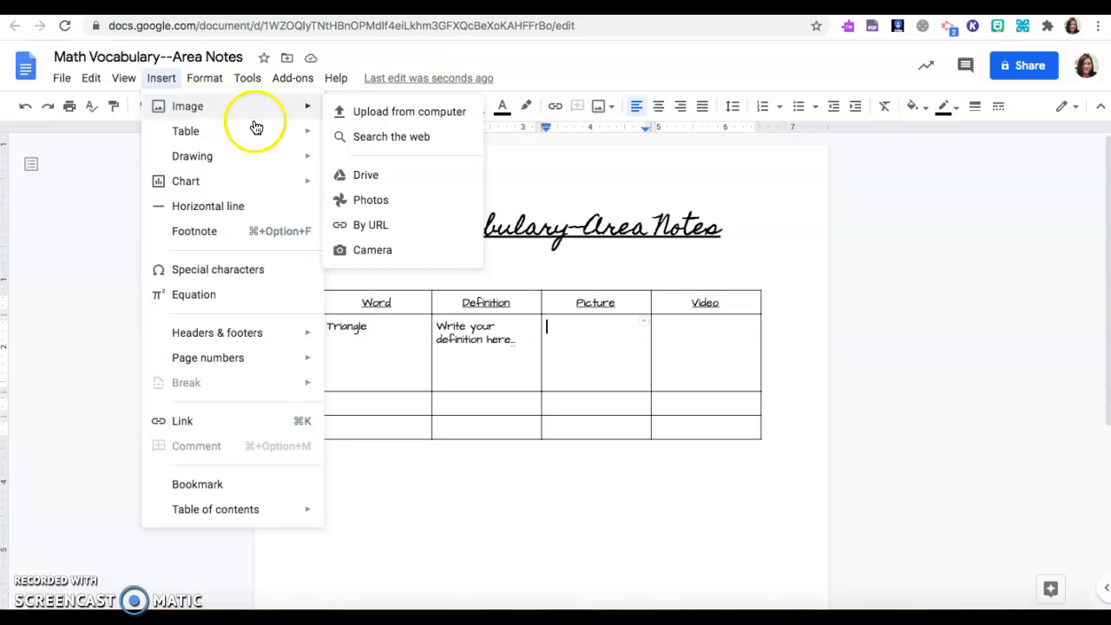
pyautogui.click(382, 141)
pyautogui.click(916, 114)
pyautogui.write('triangle')
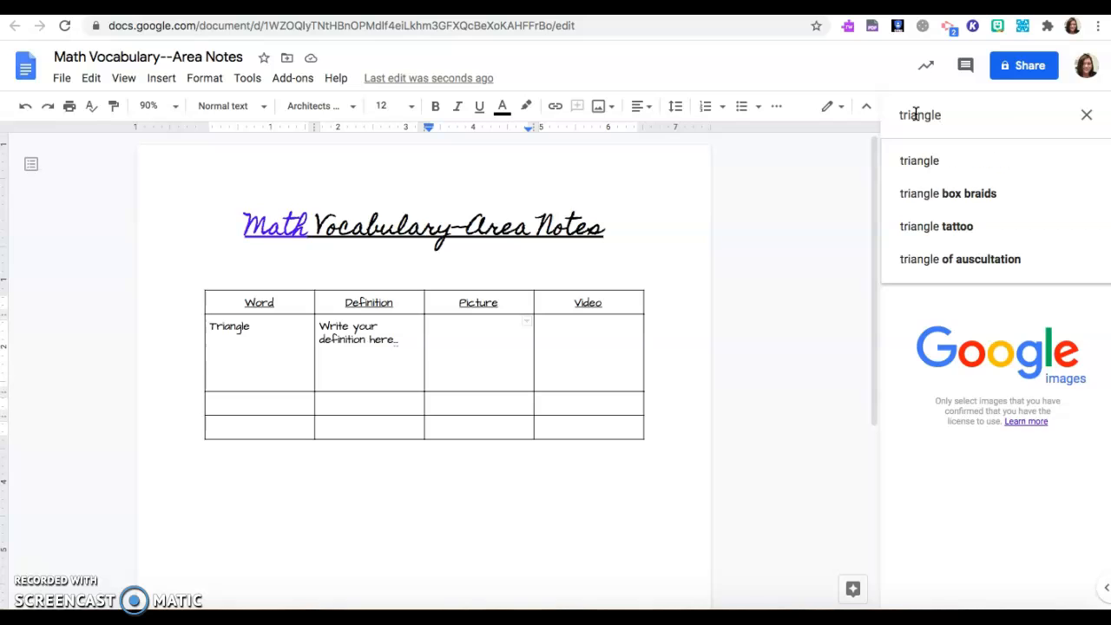
pyautogui.press('Return')
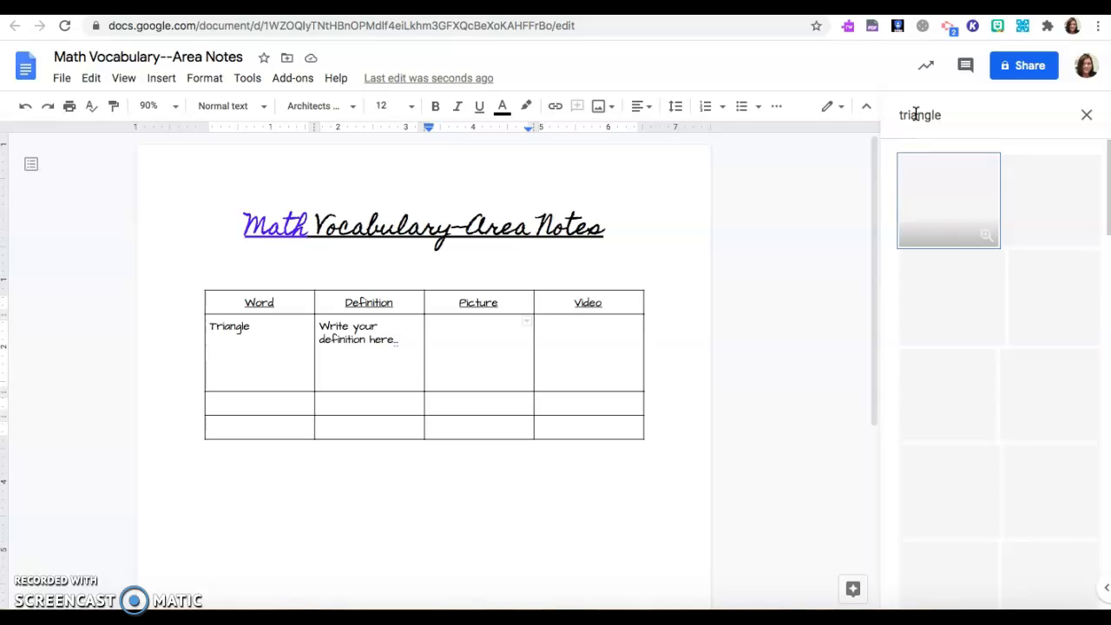
# Insert the thin outlined triangle with marked angles and sides into the Picture cell, and place the cursor in the Video cell beside it.
pyautogui.scroll(-3, 1028, 438)
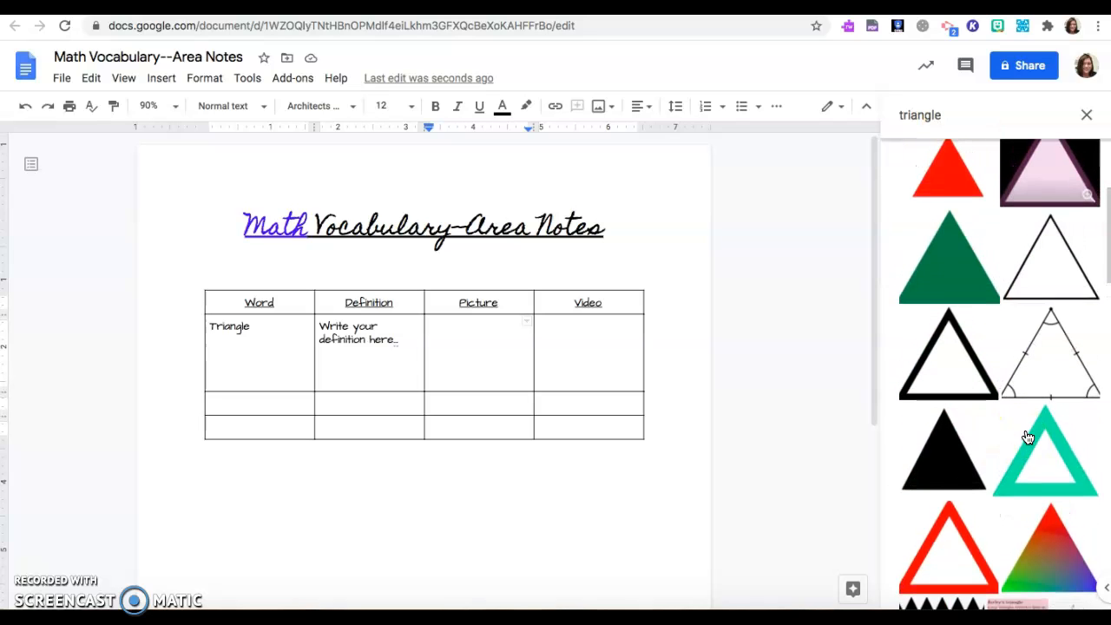
pyautogui.click(1048, 369)
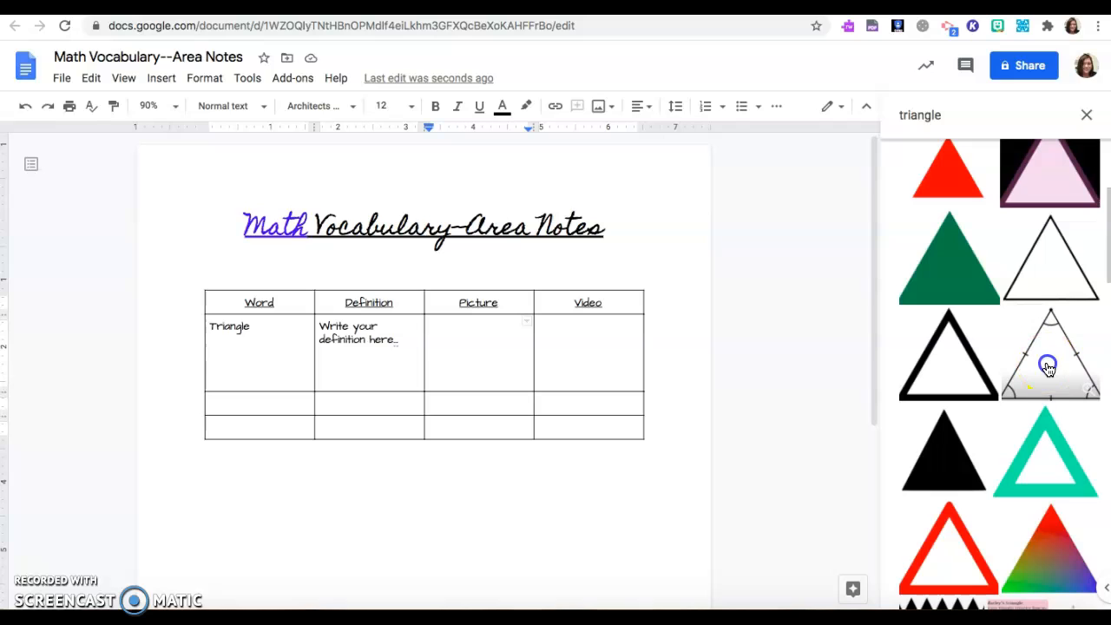
pyautogui.click(1073, 592)
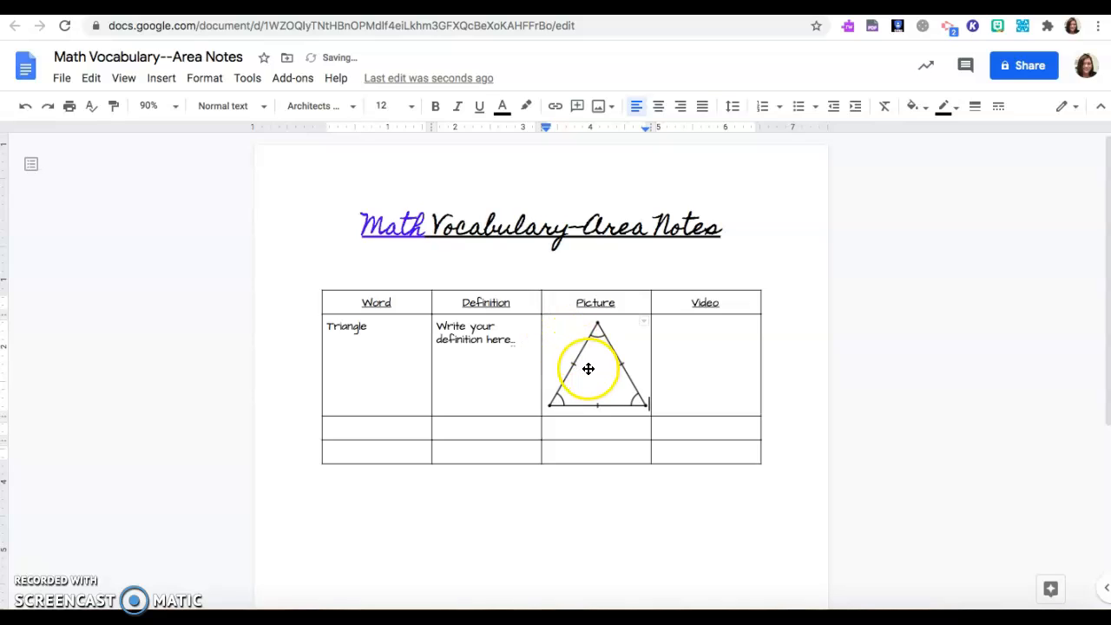
pyautogui.click(692, 347)
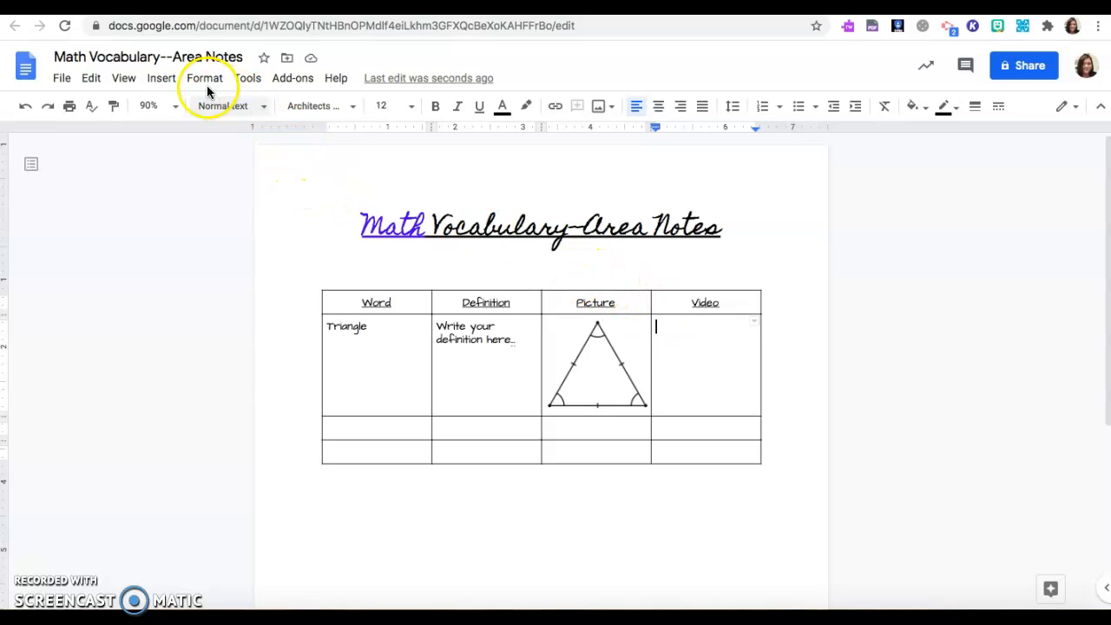
pyautogui.click(160, 80)
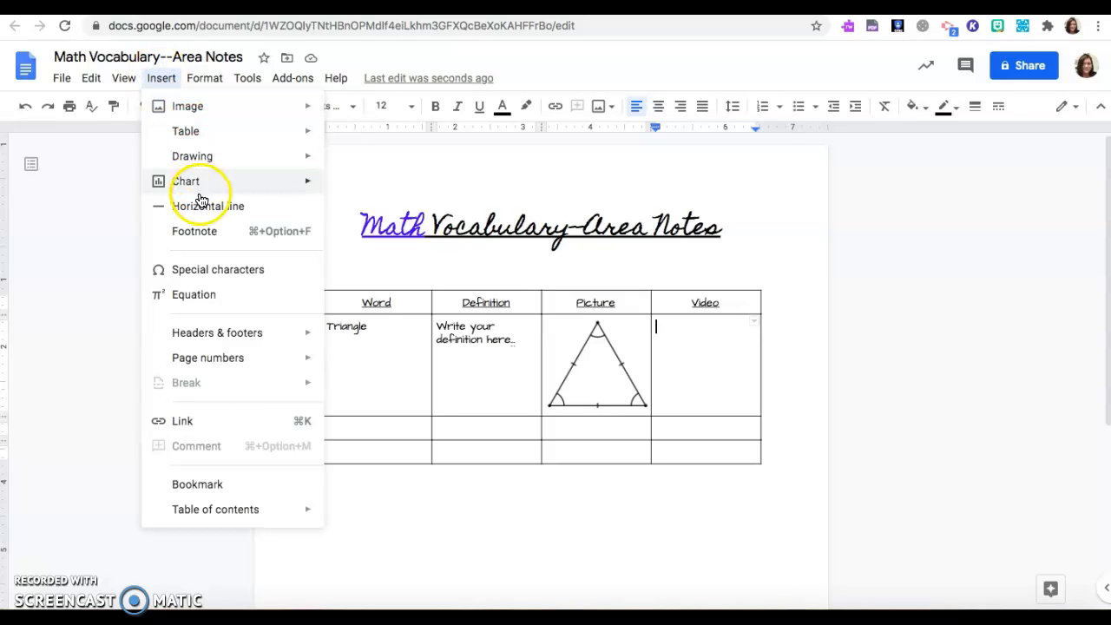
pyautogui.moveTo(201, 170)
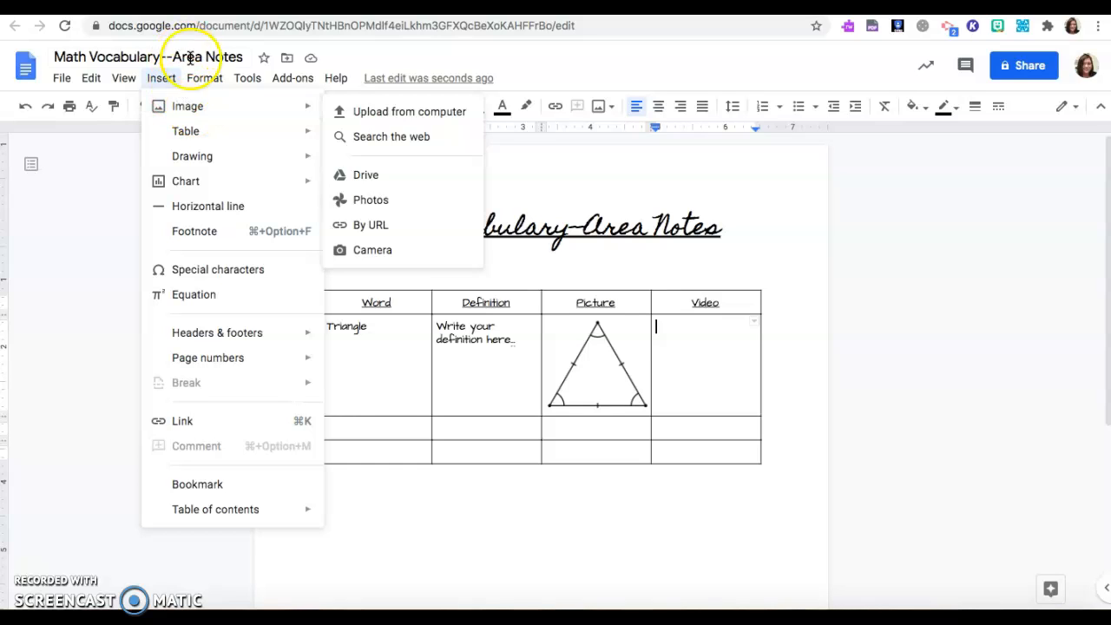
pyautogui.click(206, 79)
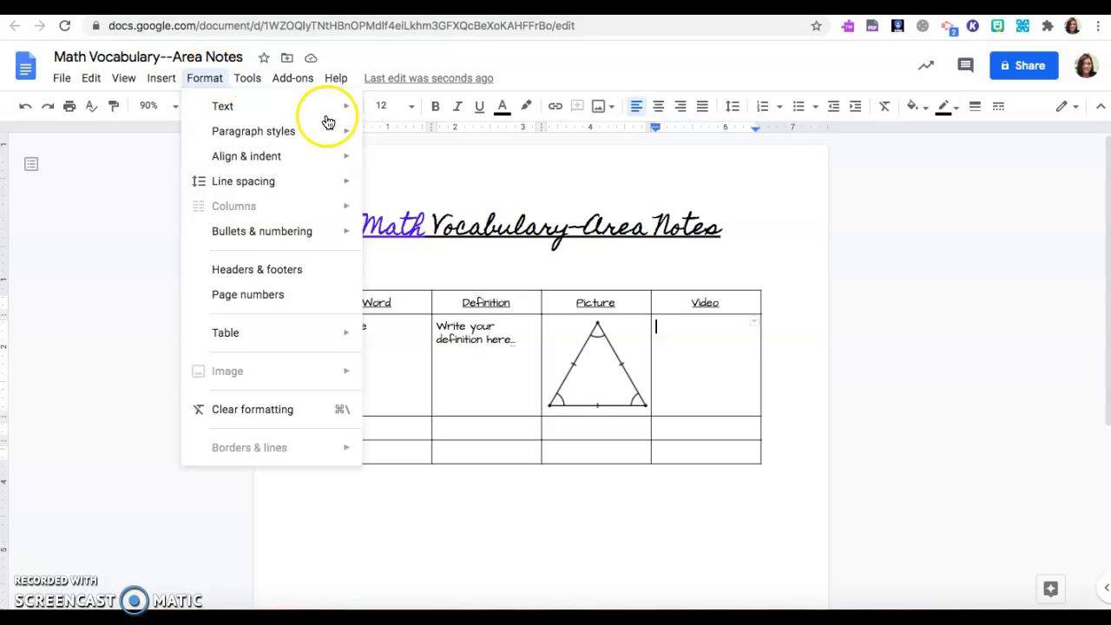
pyautogui.click(786, 327)
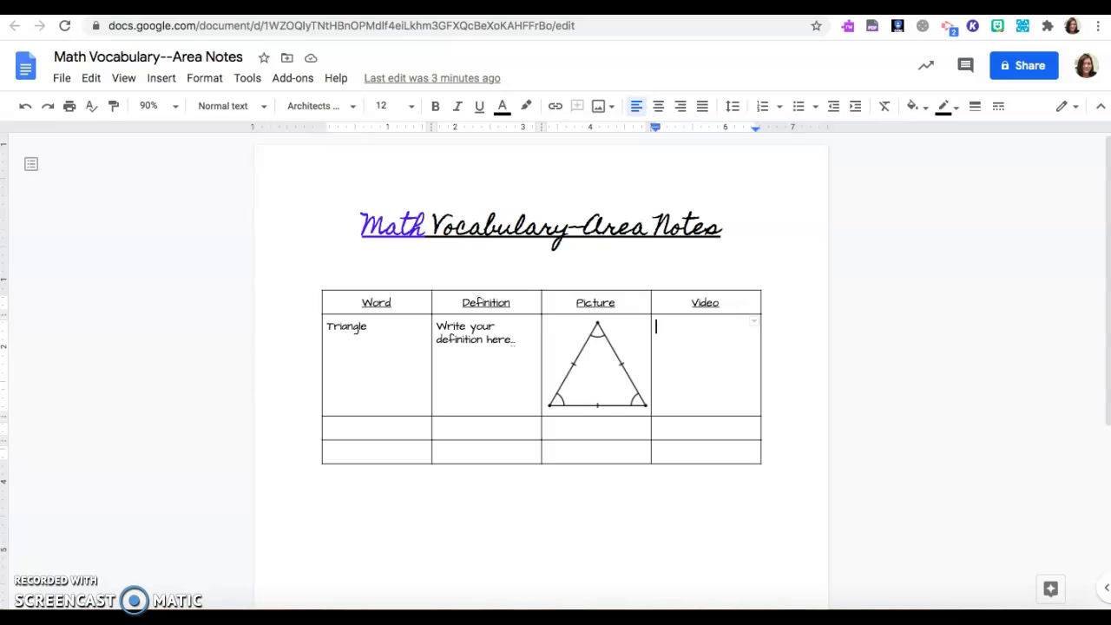
# Copy the web address of Khan Academy's "Finding area of triangles" video and enter "Area Video" in the Triangle row's Video cell.
pyautogui.click(894, 7)
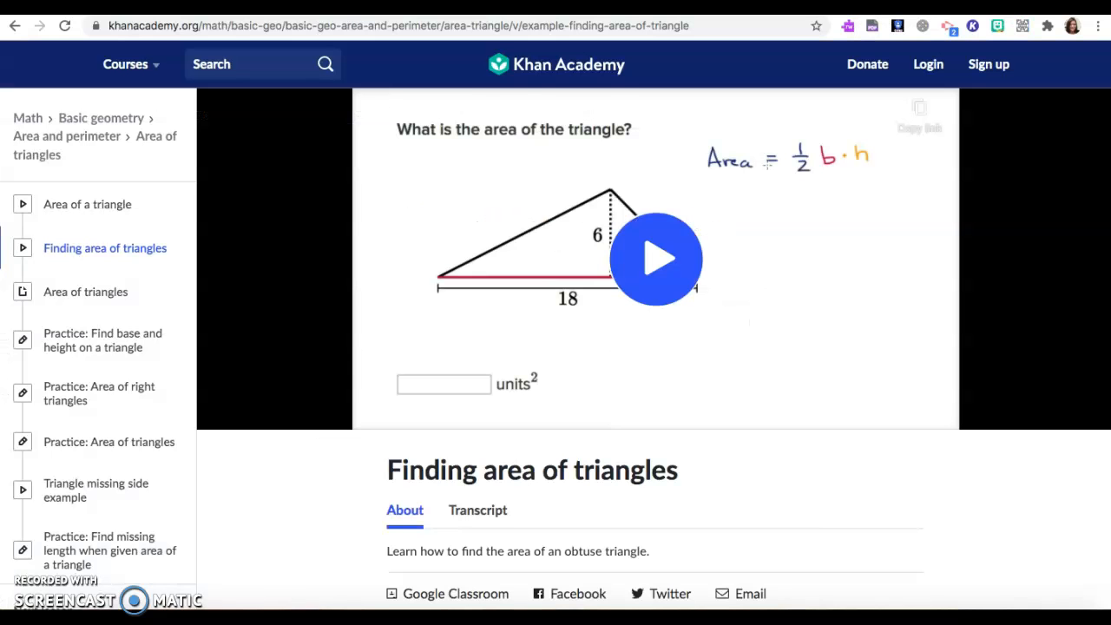
pyautogui.click(474, 26)
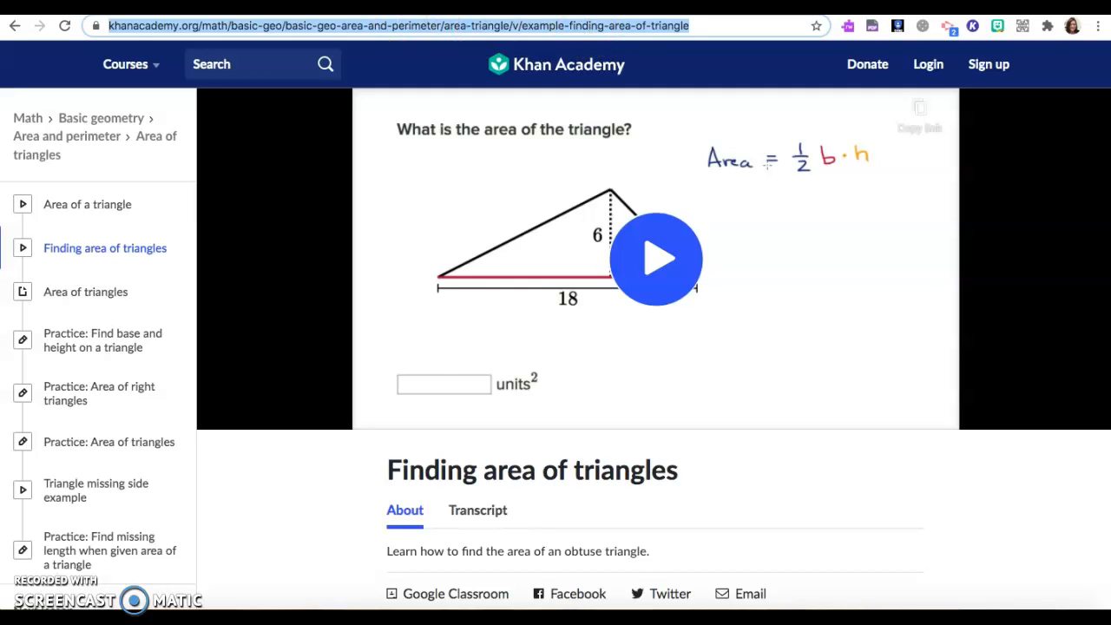
pyautogui.hotkey('ctrl', 'Tab')
pyautogui.click(682, 321)
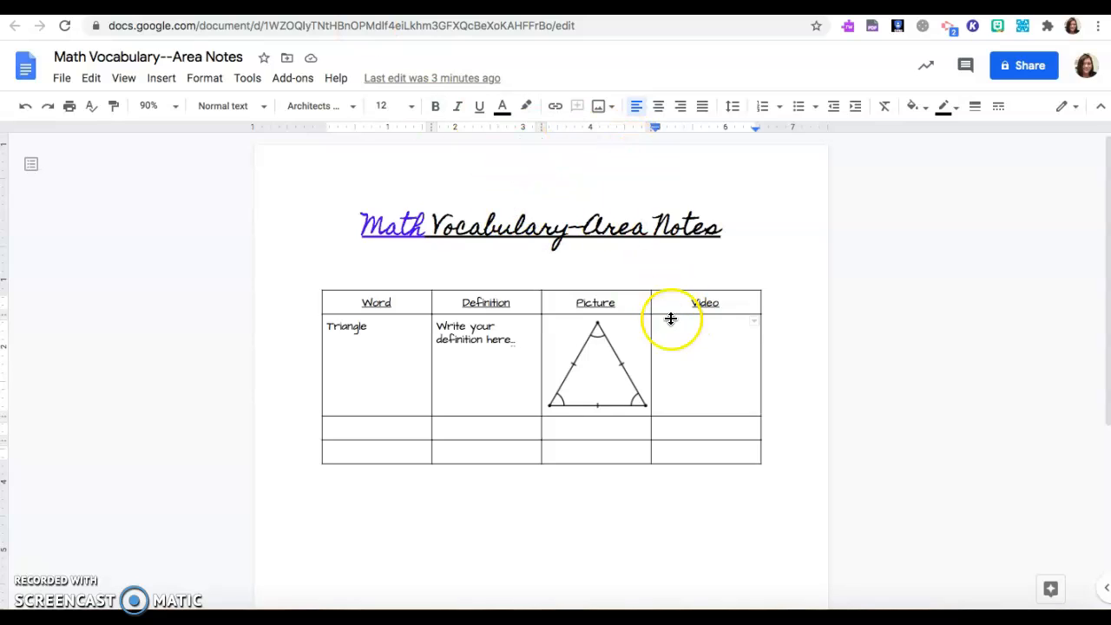
pyautogui.write('Area Video')
# Link the "Area Video" text to the copied Khan Academy address and check the link's preview.
pyautogui.moveTo(721, 328); pyautogui.dragTo(660, 326)
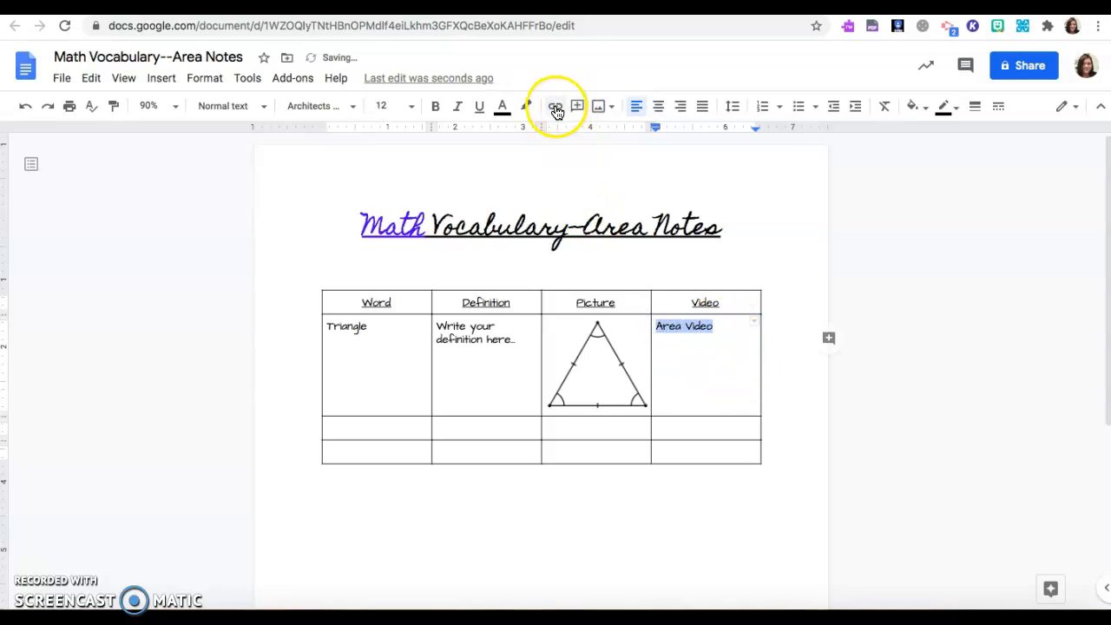
pyautogui.click(554, 108)
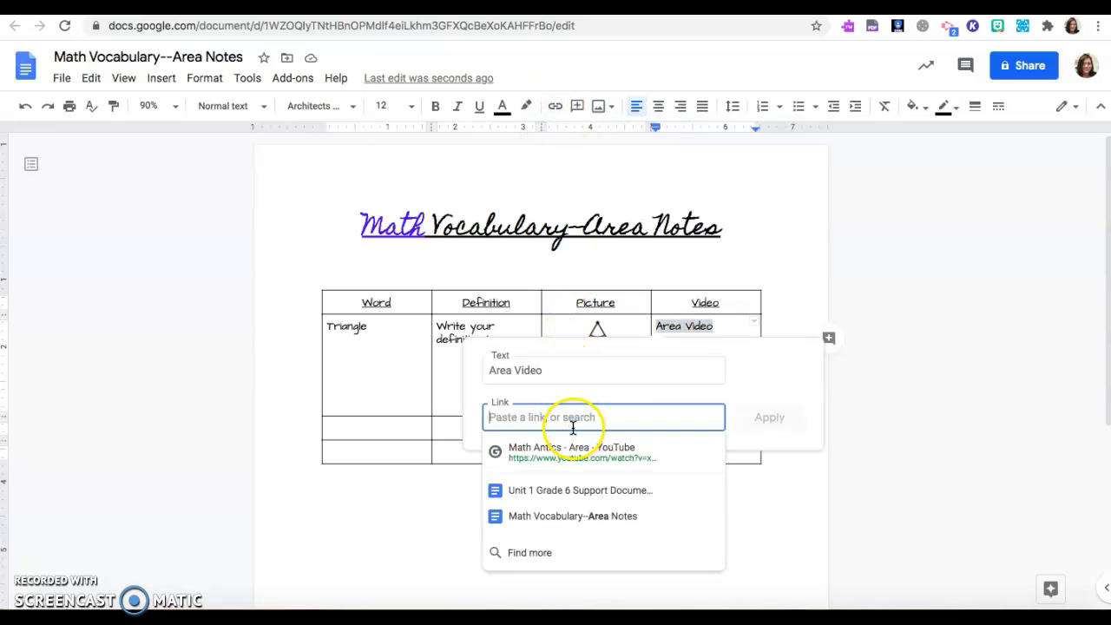
pyautogui.hotkey('ctrl', 'v')
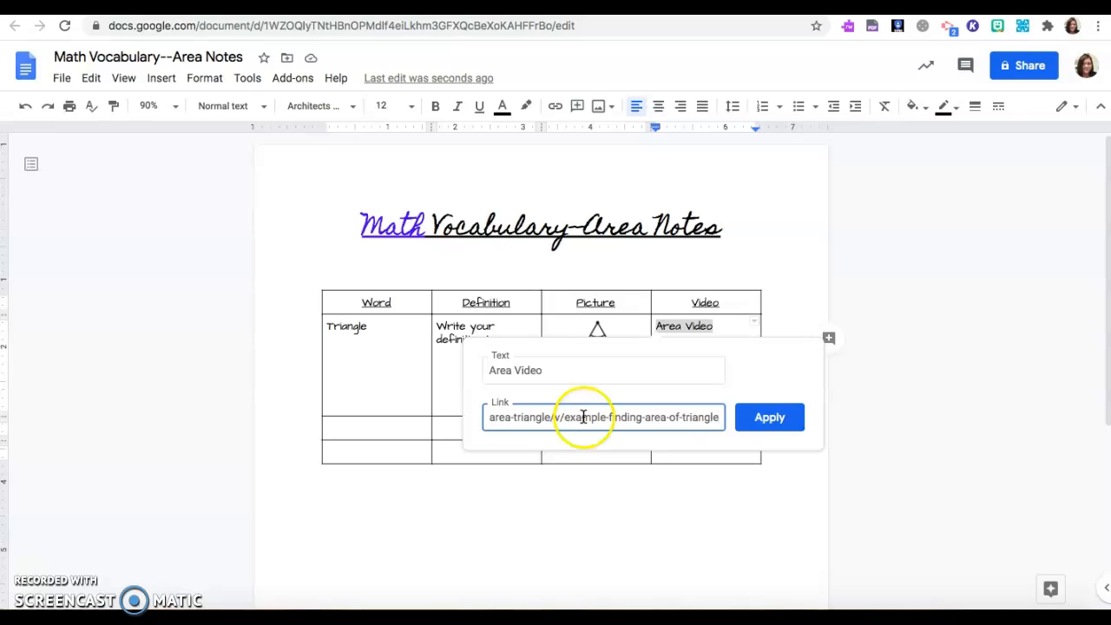
pyautogui.click(764, 420)
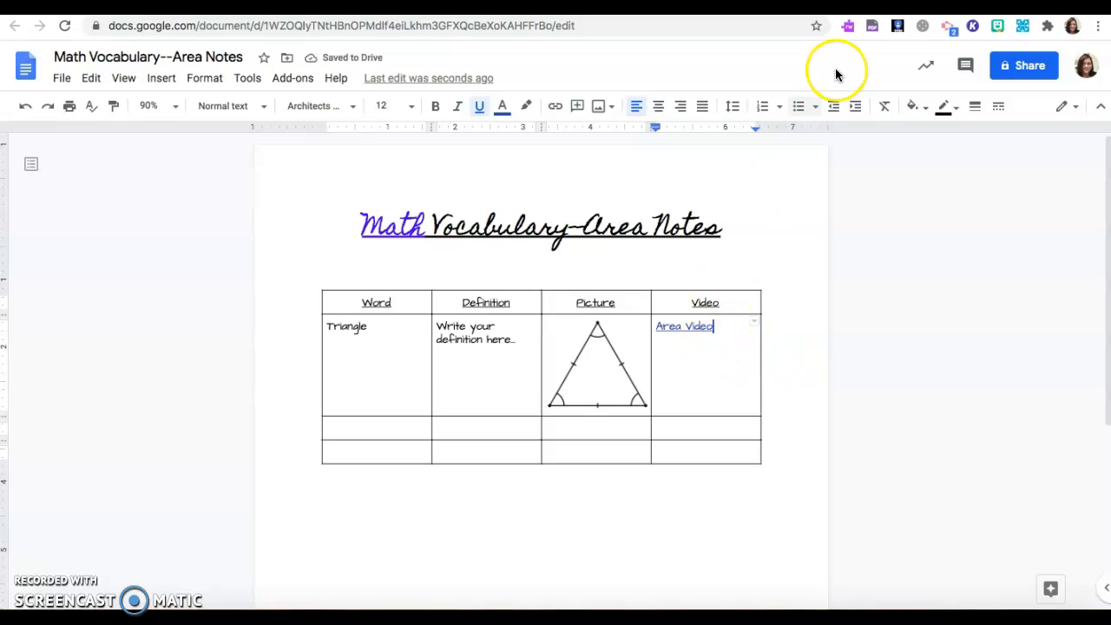
pyautogui.click(679, 328)
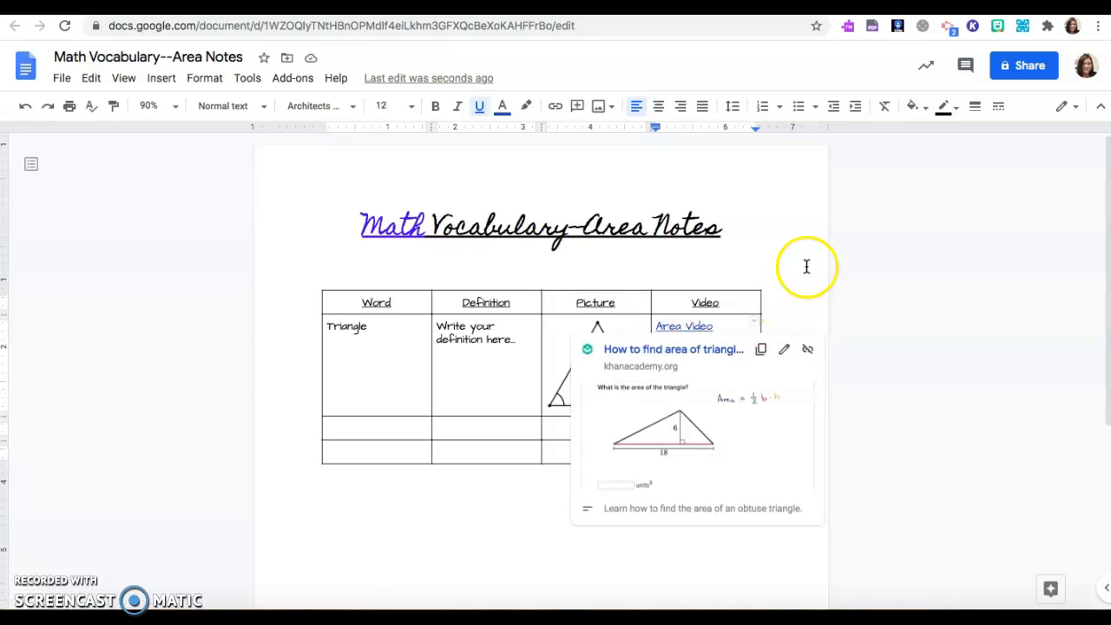
pyautogui.click(758, 243)
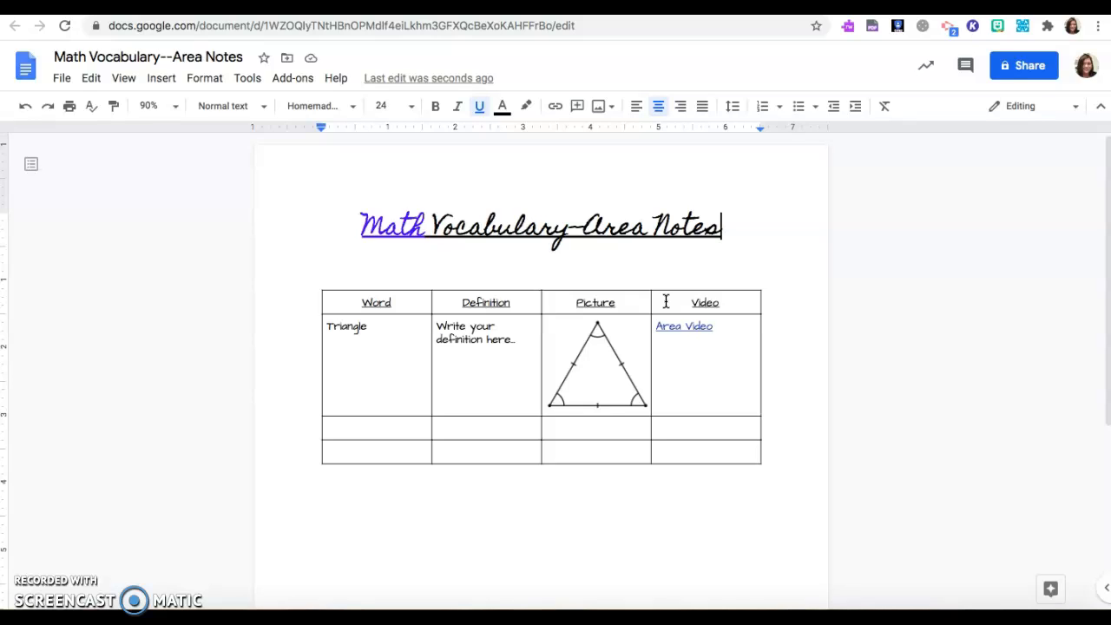
# Switch to Google Drive and create a new Google Drawings file in My Drive.
pyautogui.click(373, 252)
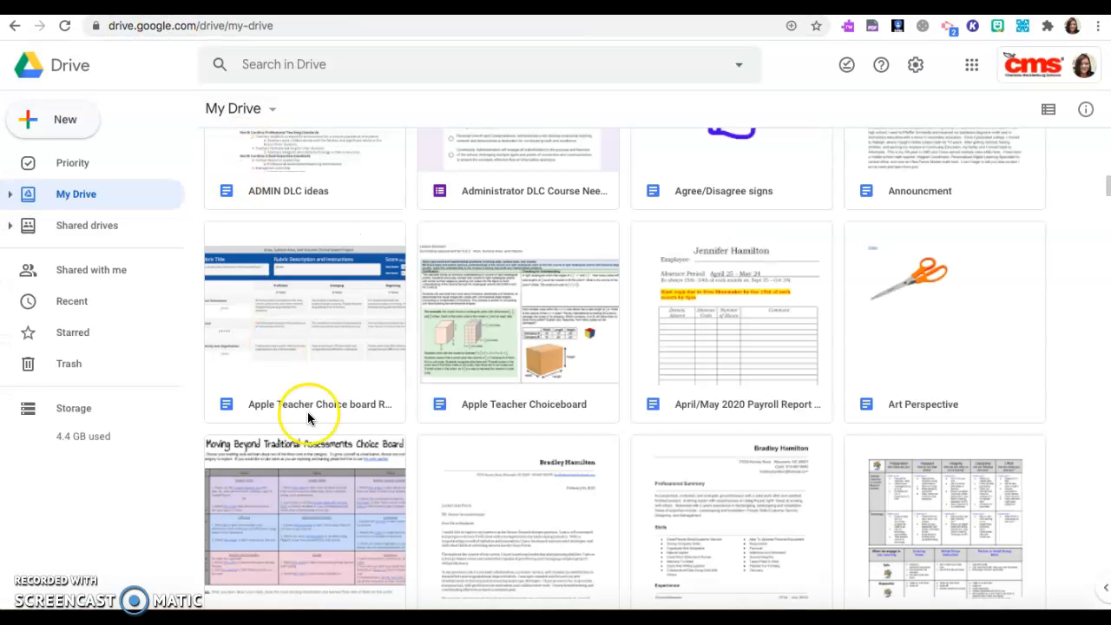
pyautogui.scroll(15, 309, 417)
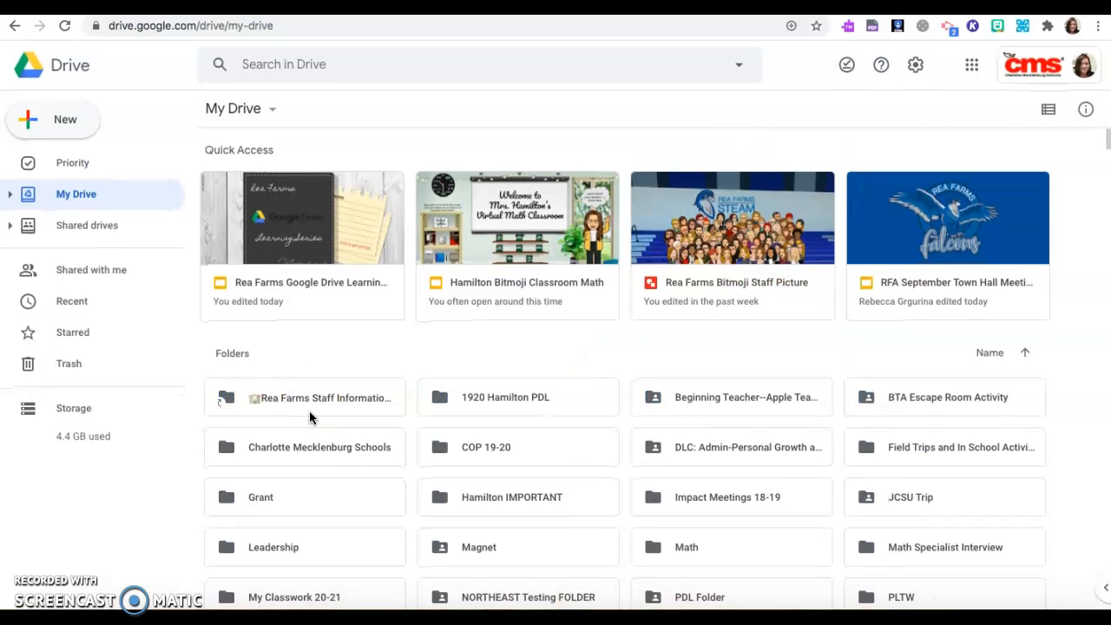
pyautogui.click(74, 122)
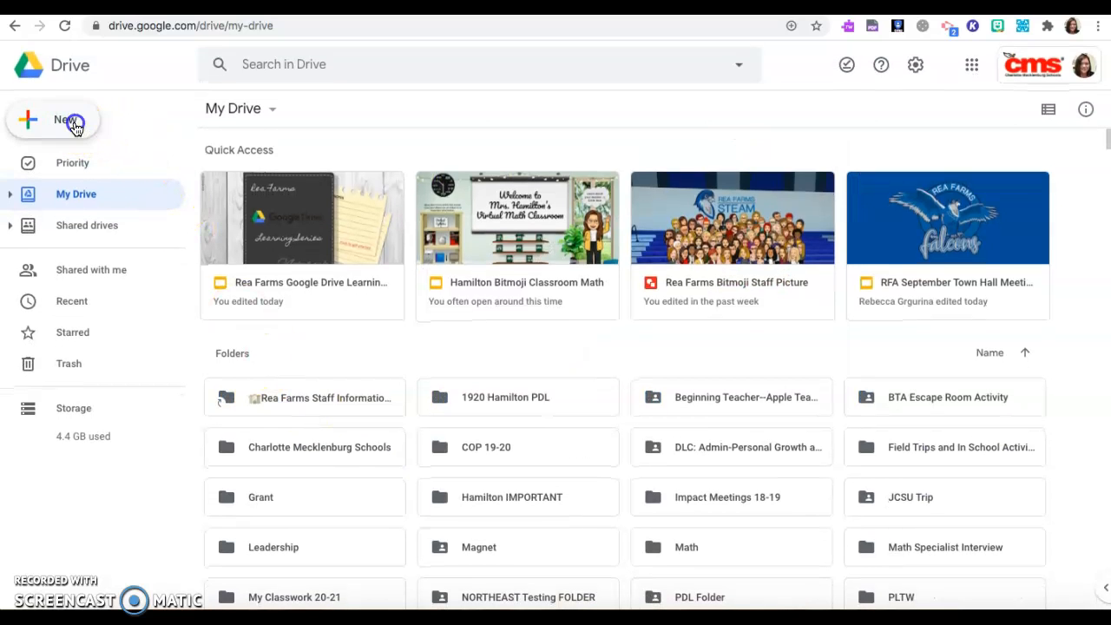
pyautogui.moveTo(92, 300)
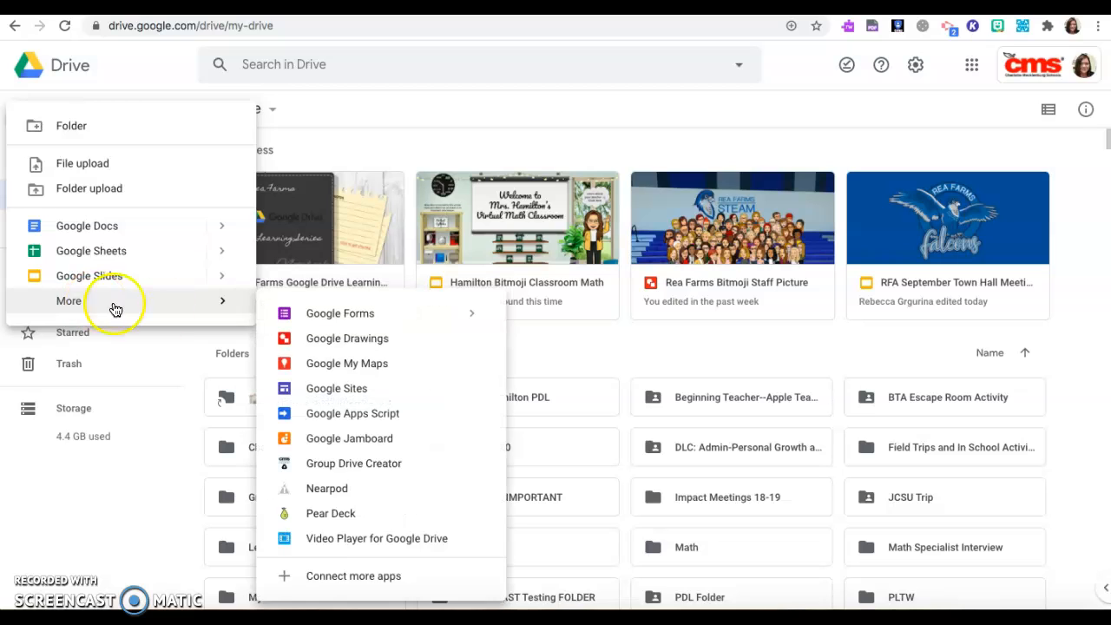
pyautogui.click(348, 340)
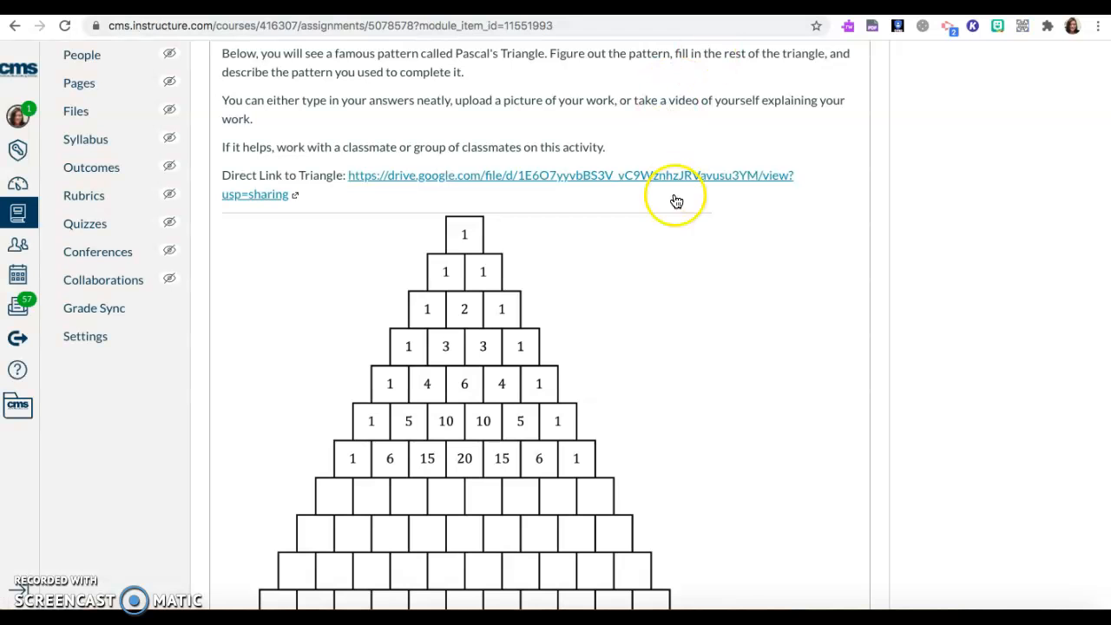
# Open the Direct Link to Triangle from the Pascal's Triangle assignment page in Canvas.
pyautogui.scroll(-2, 653, 258)
pyautogui.scroll(5, 653, 257)
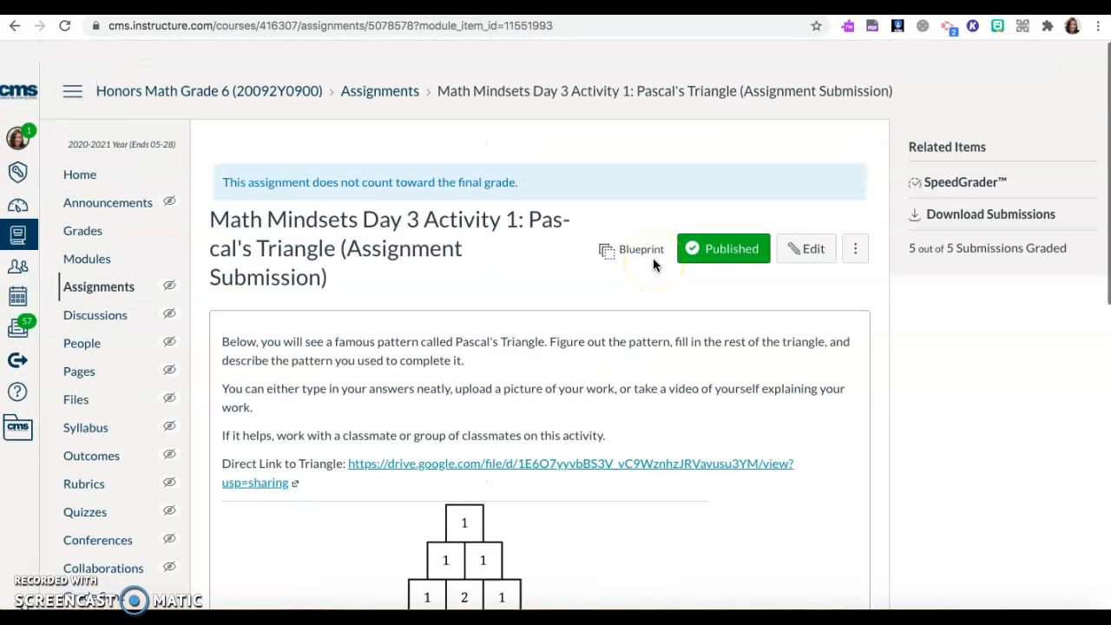
pyautogui.scroll(-2, 653, 259)
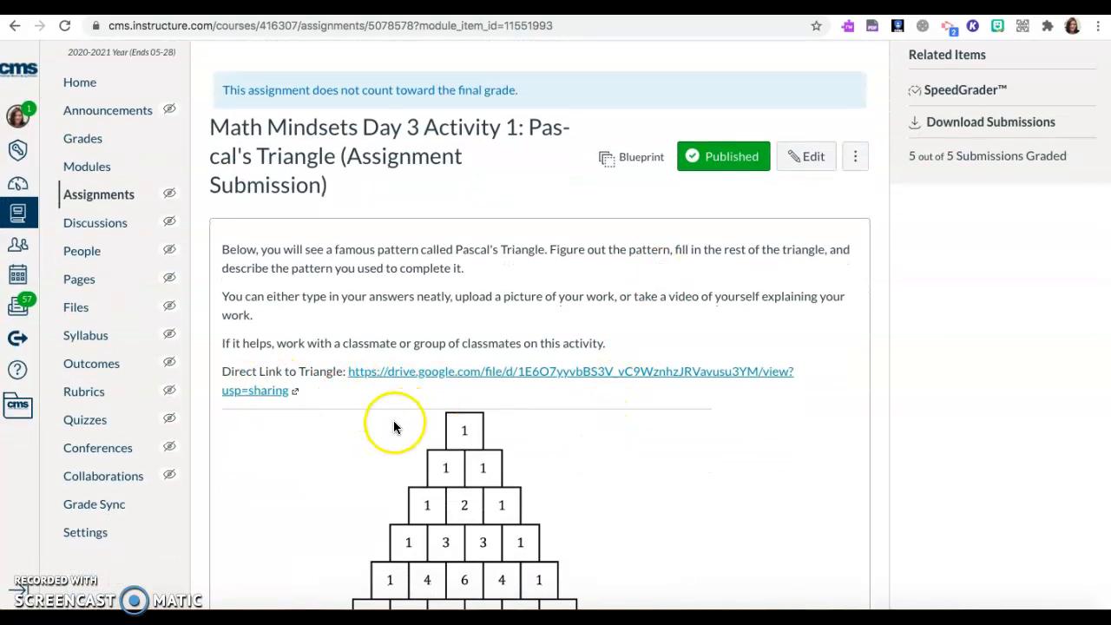
pyautogui.click(381, 375)
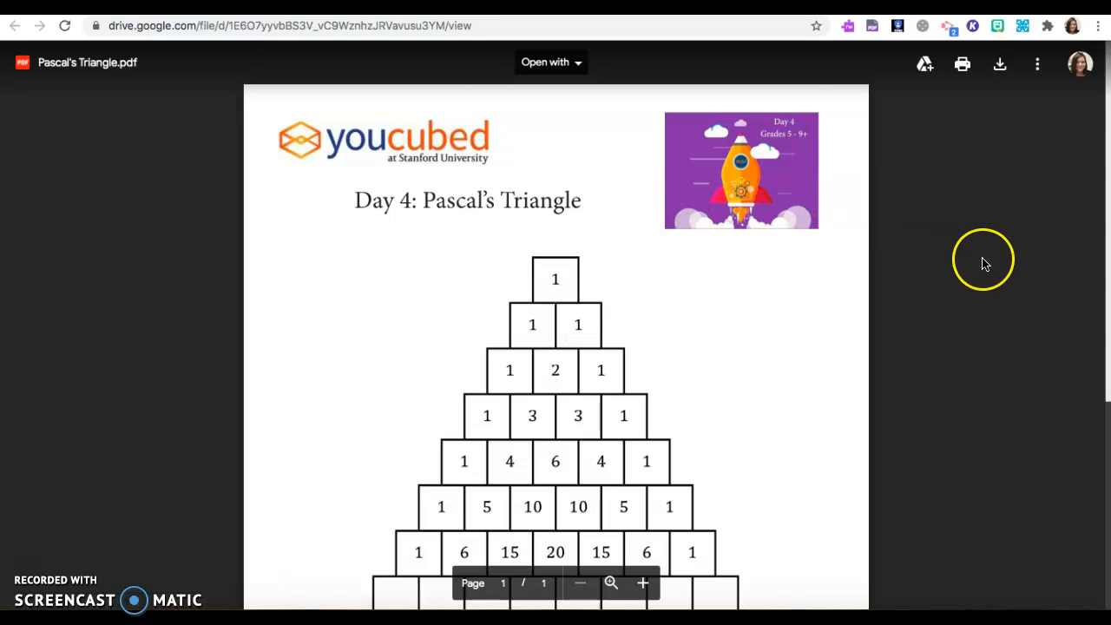
# Capture a screenshot of the number triangle in Pascal's Triangle.pdf, from the top cell to the bottom row of blanks.
pyautogui.scroll(-2, 983, 263)
pyautogui.scroll(2, 983, 263)
pyautogui.scroll(-3, 983, 263)
pyautogui.scroll(1, 985, 264)
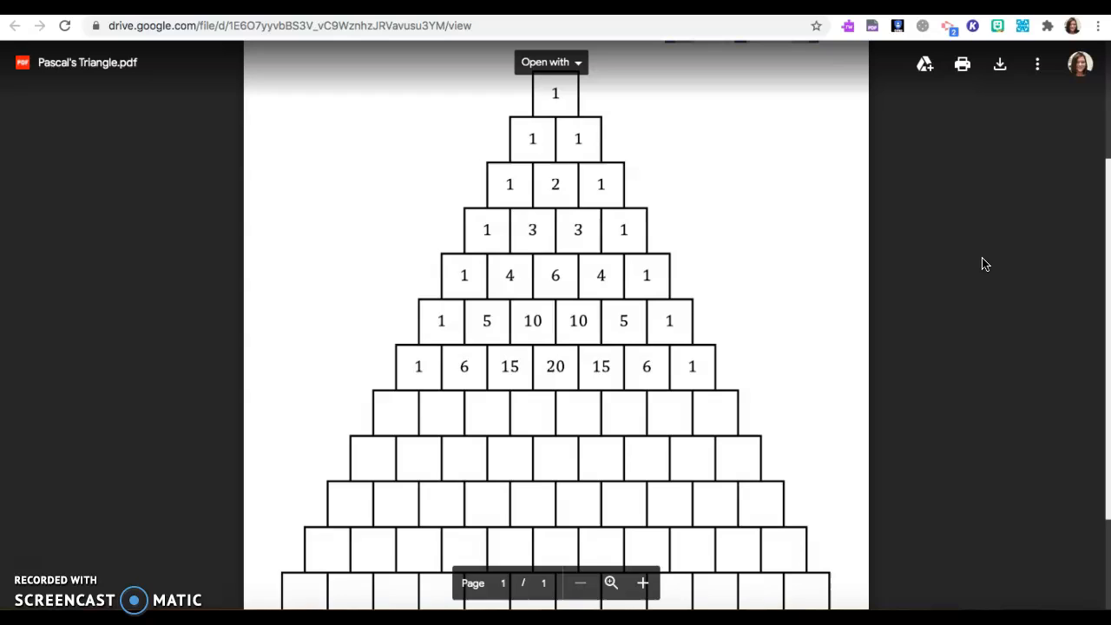
pyautogui.scroll(-1, 985, 264)
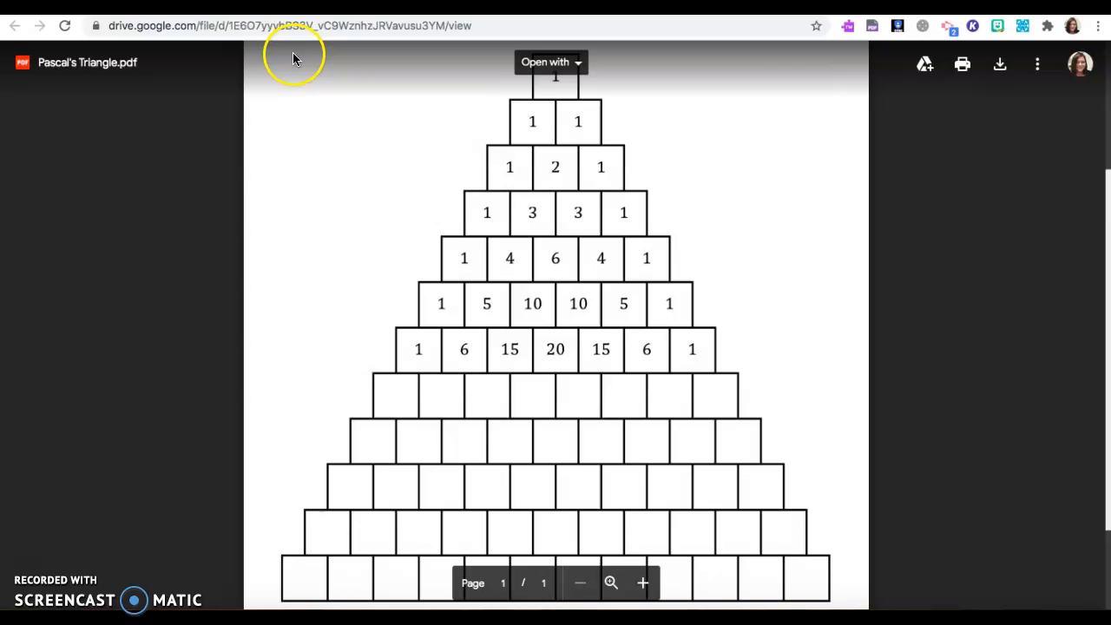
pyautogui.moveTo(258, 50); pyautogui.dragTo(847, 608)
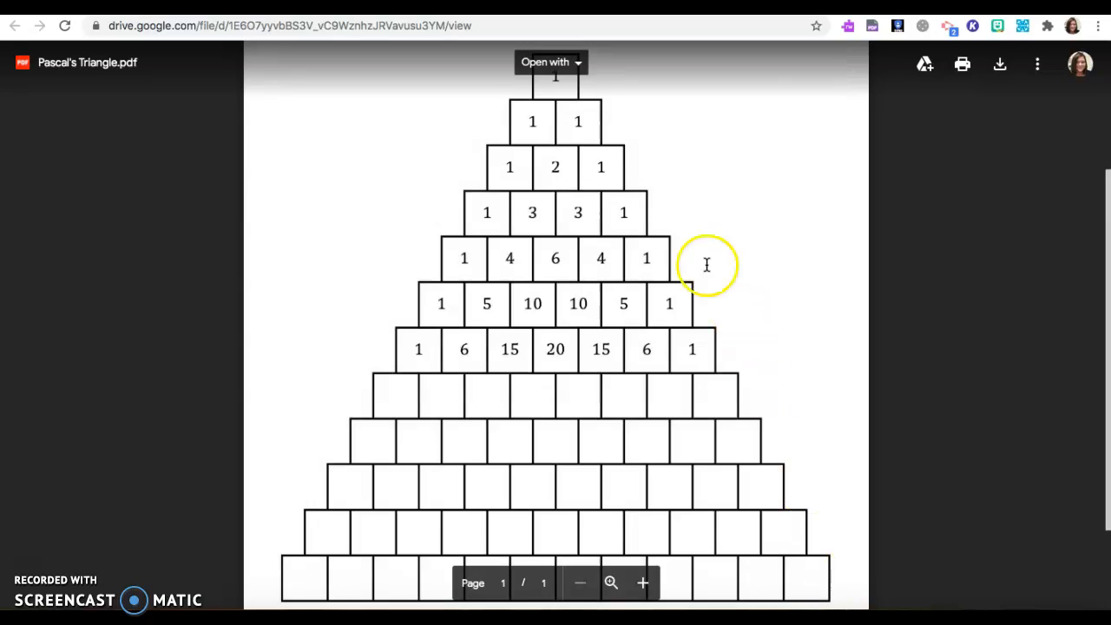
# Return to the untitled drawing and upload "Screen Shot 2020-09-01 at 1.48.36 PM" from the Desktop as an image.
pyautogui.hotkey('ctrl', 'Tab')
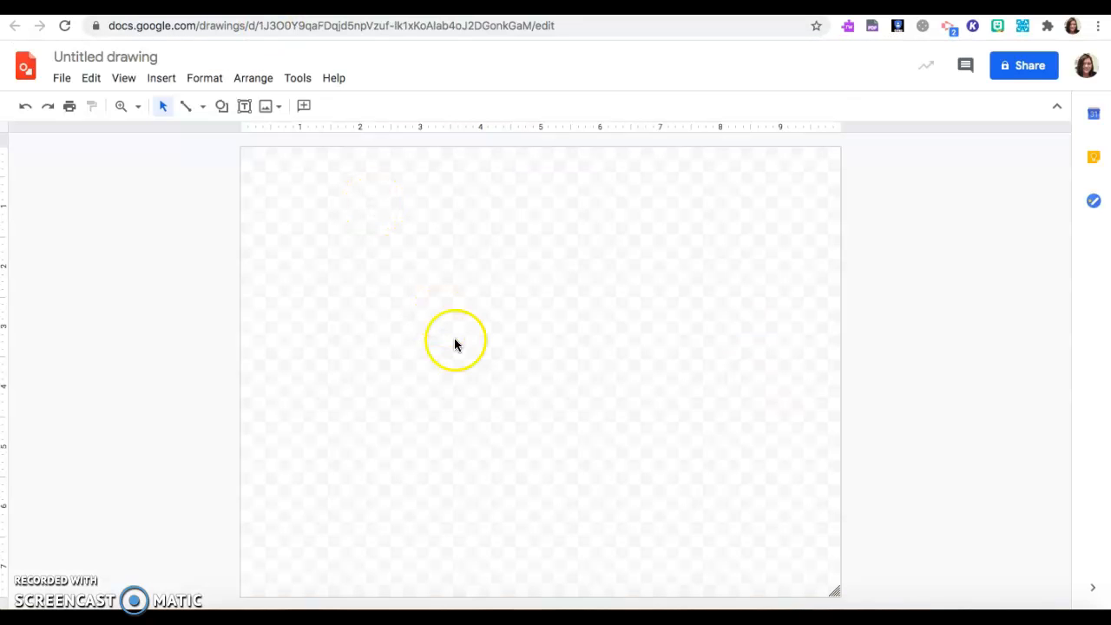
pyautogui.click(267, 107)
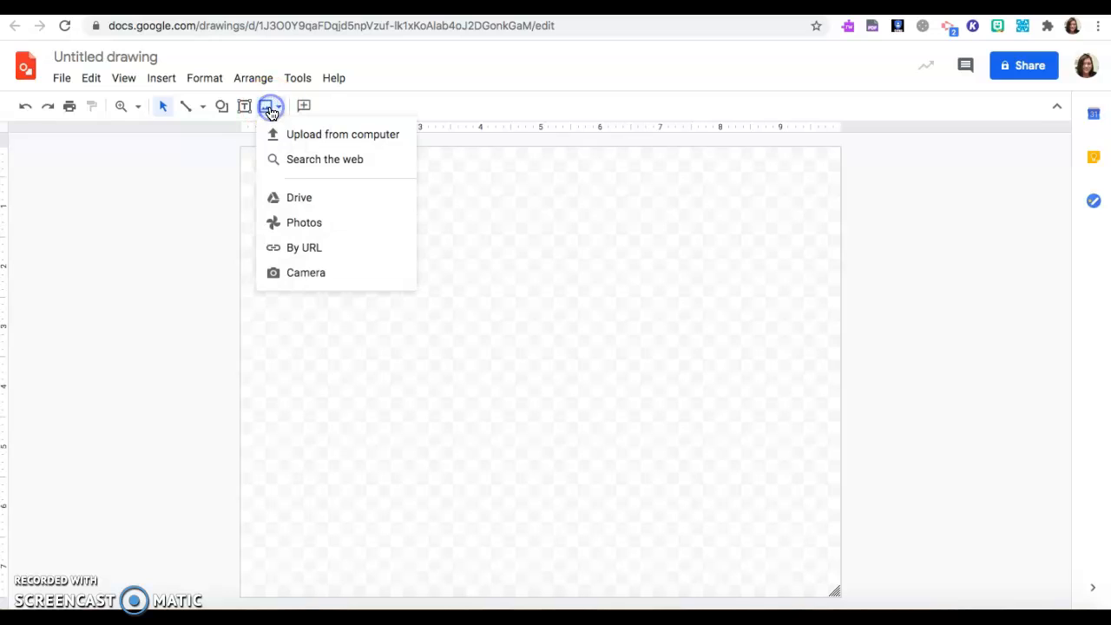
pyautogui.click(296, 146)
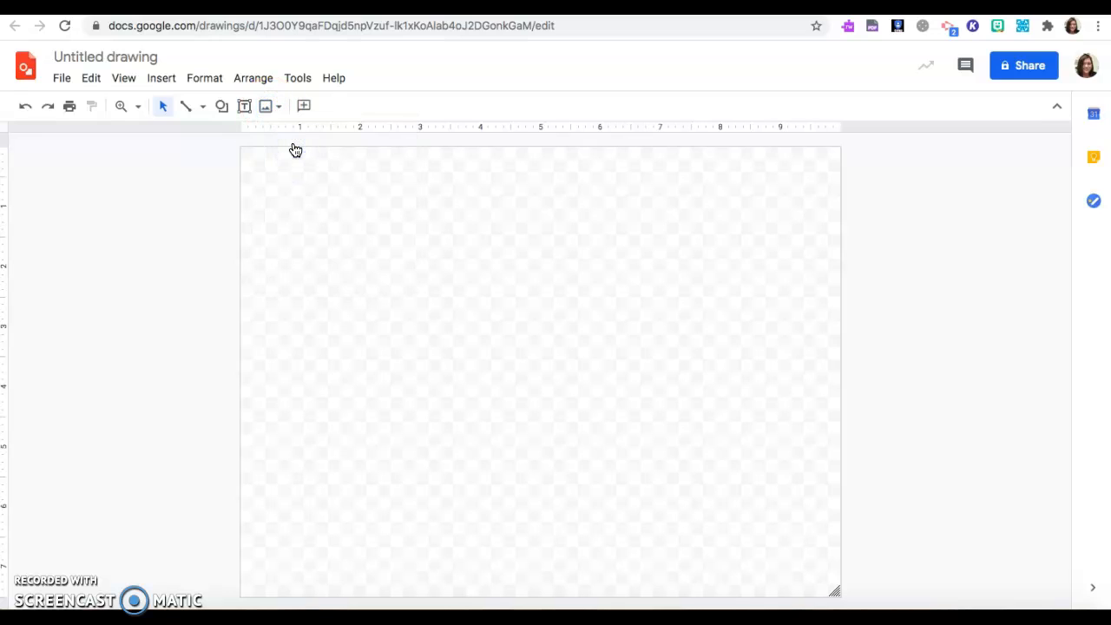
pyautogui.scroll(-5, 453, 319)
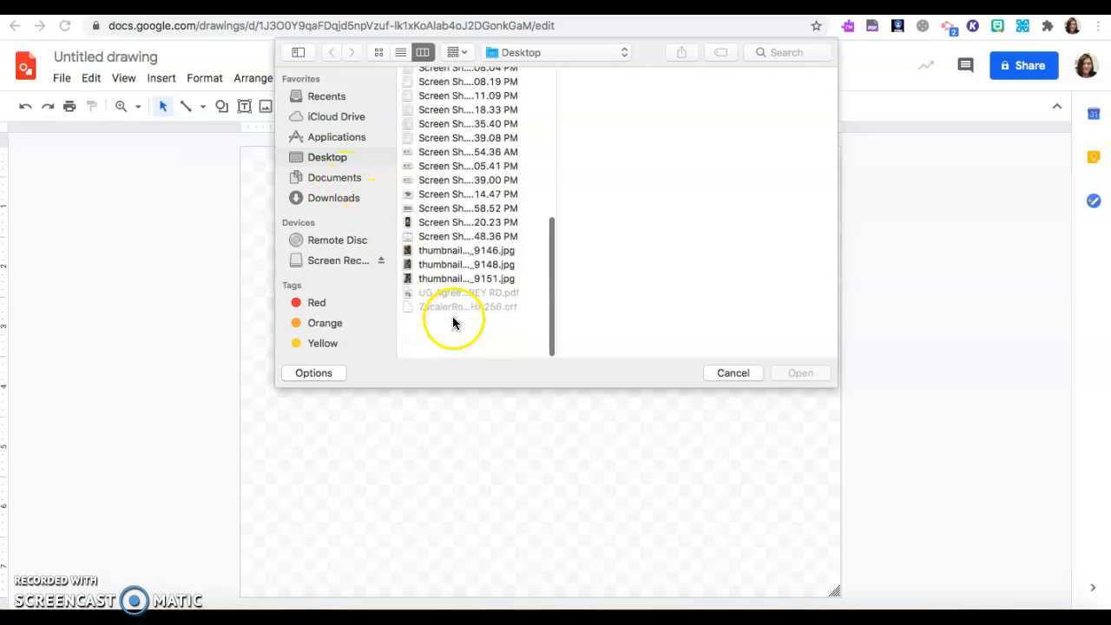
pyautogui.click(437, 283)
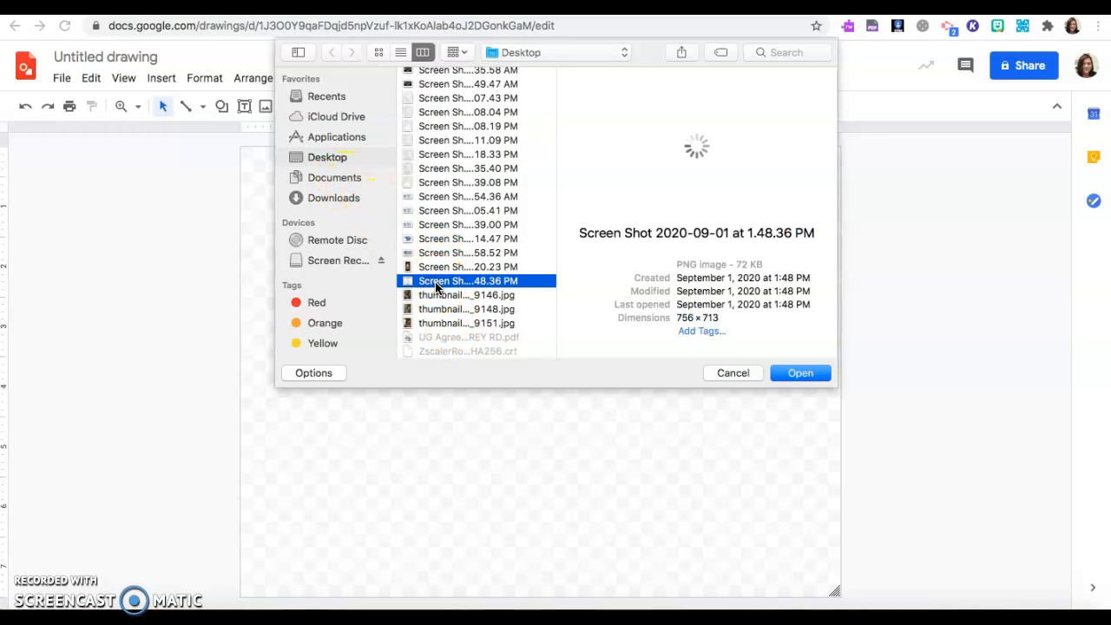
pyautogui.click(803, 373)
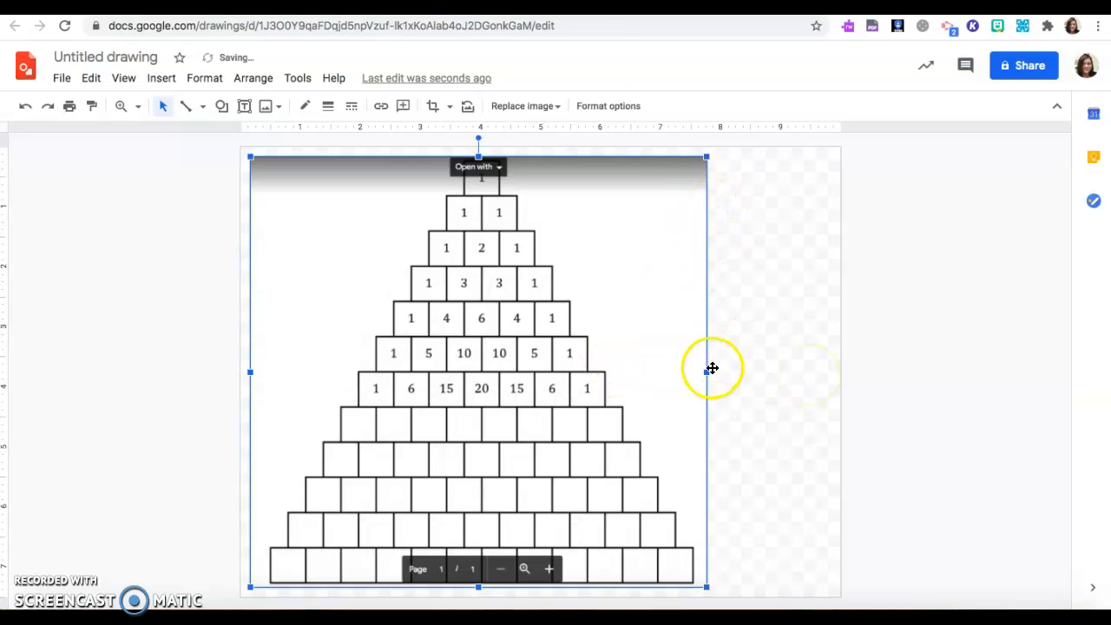
# Enlarge the triangle image slightly and centre it on the drawing canvas.
pyautogui.moveTo(706, 586); pyautogui.dragTo(734, 591)
pyautogui.moveTo(652, 414); pyautogui.dragTo(697, 399)
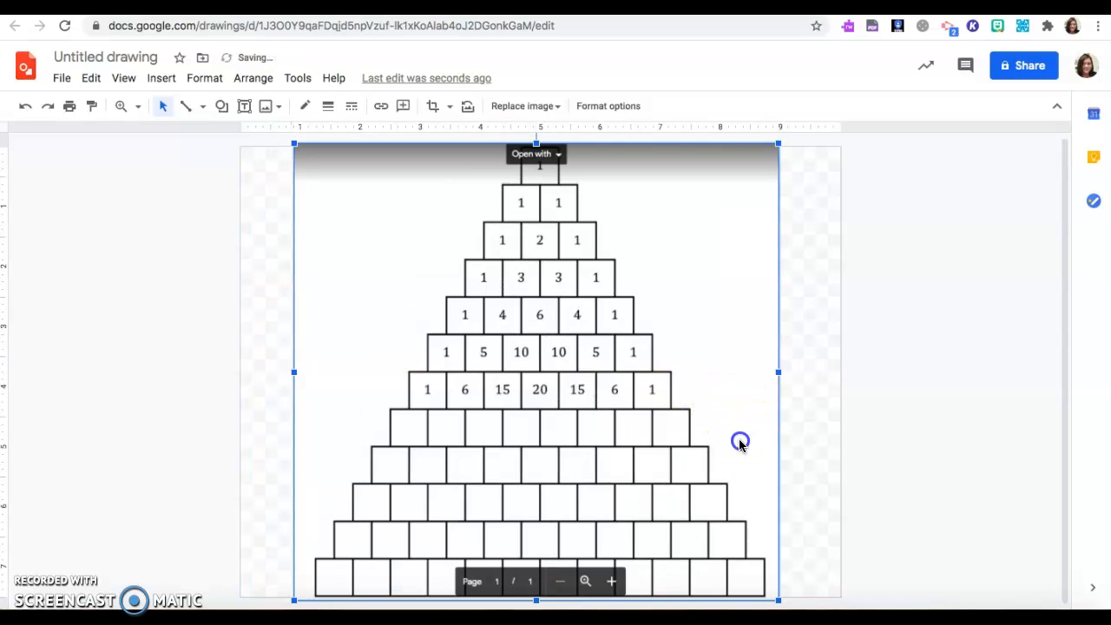
pyautogui.moveTo(740, 444); pyautogui.dragTo(741, 448)
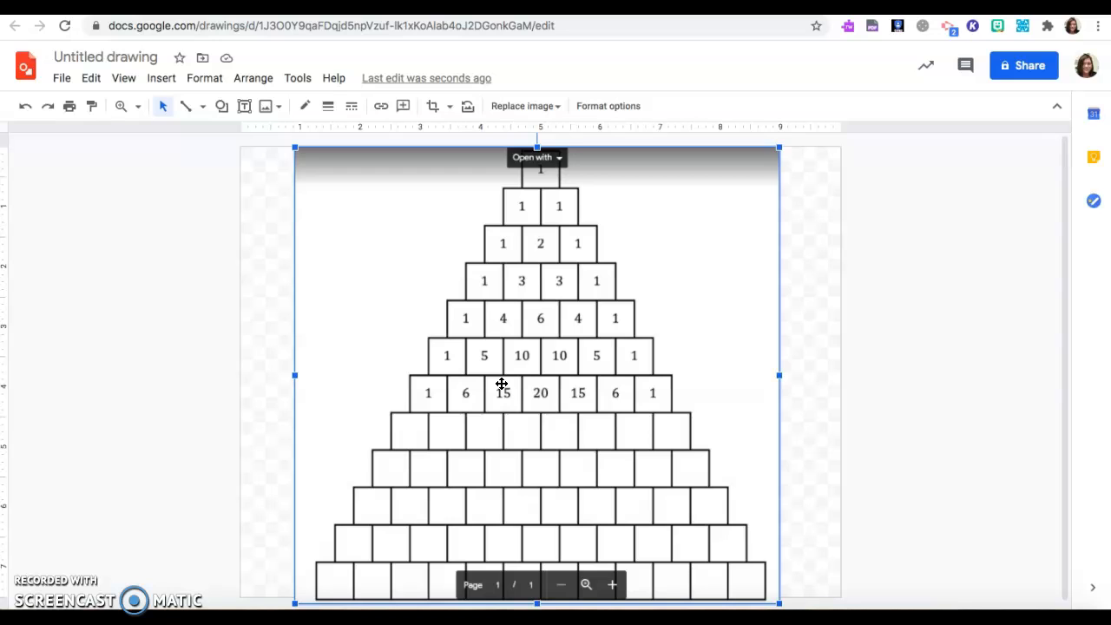
pyautogui.click(872, 378)
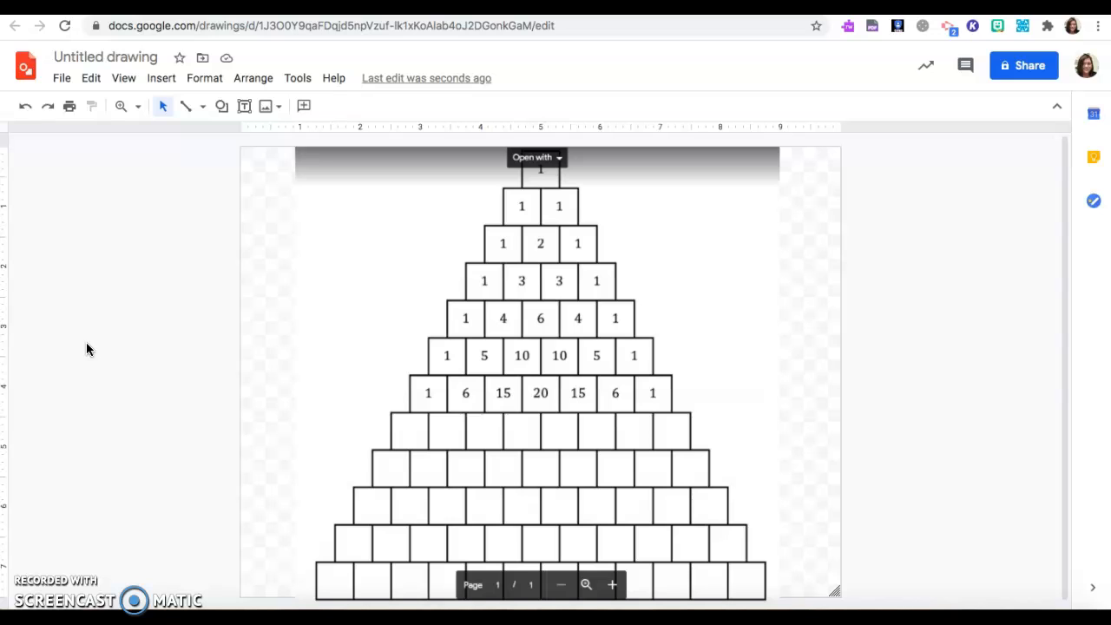
# Add small text boxes containing "1" in the first cells of the triangle's first and second blank rows.
pyautogui.click(247, 108)
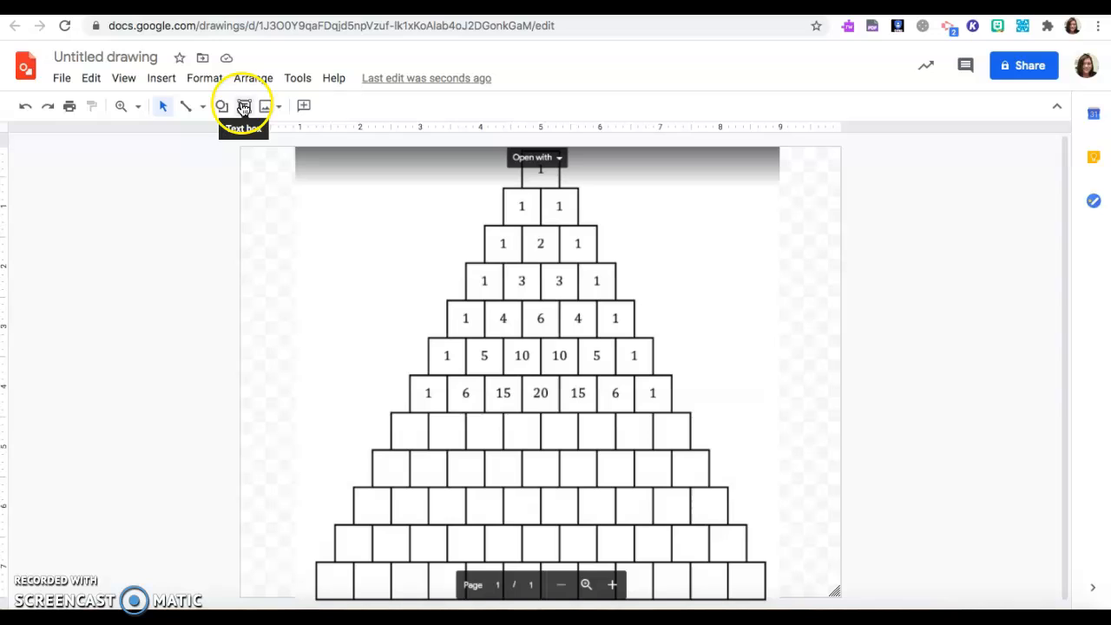
pyautogui.click(244, 107)
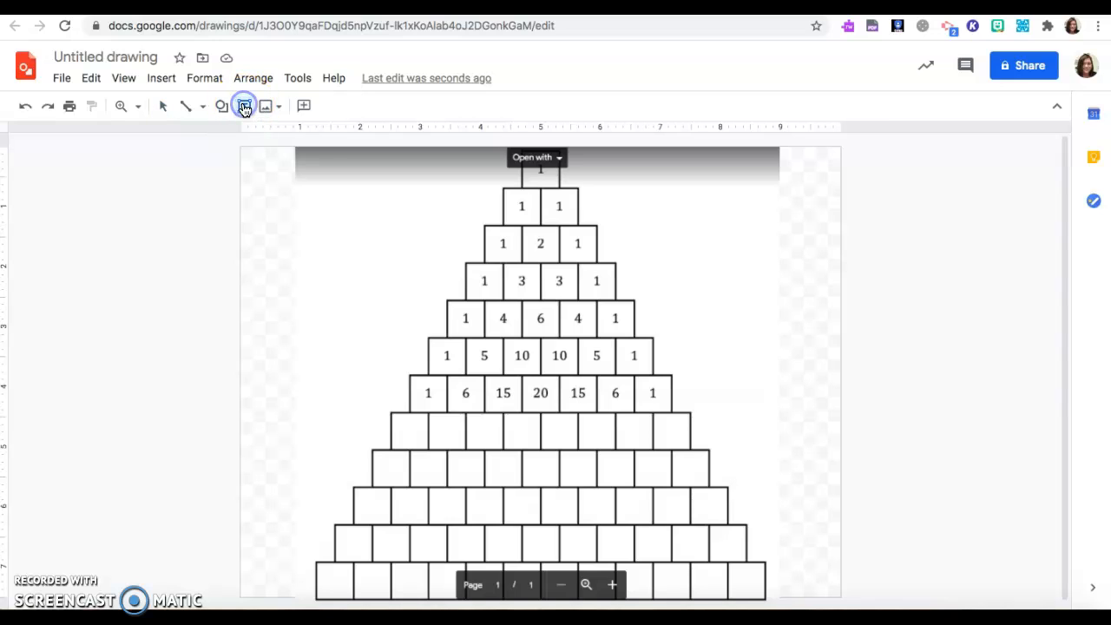
pyautogui.moveTo(397, 423); pyautogui.dragTo(422, 443)
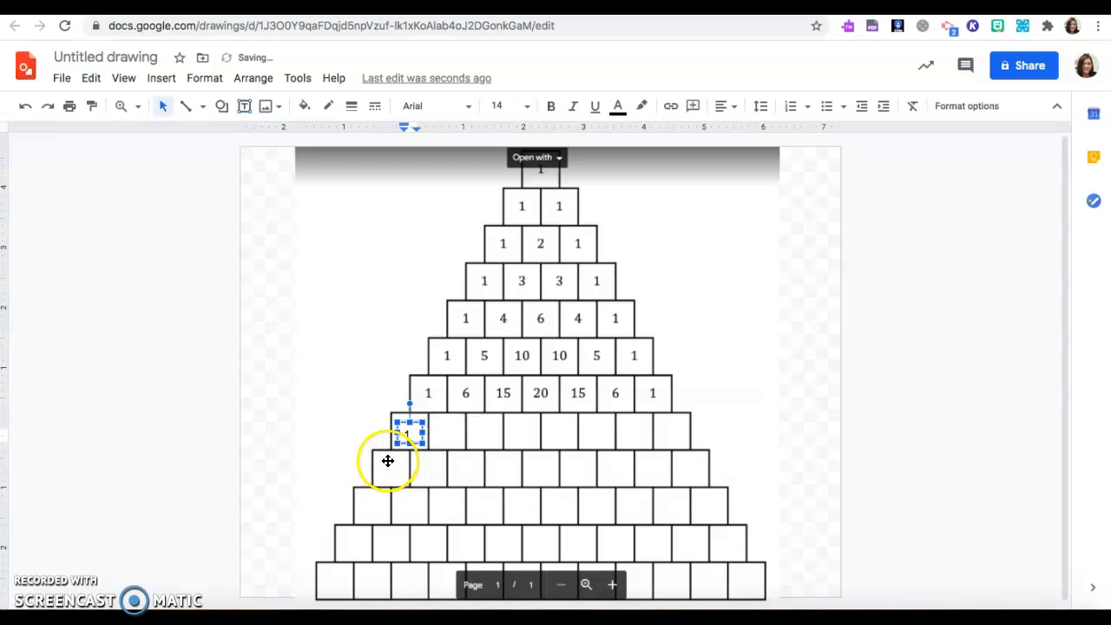
pyautogui.click(388, 461)
pyautogui.click(244, 106)
pyautogui.moveTo(379, 457); pyautogui.dragTo(399, 480)
pyautogui.write('1')
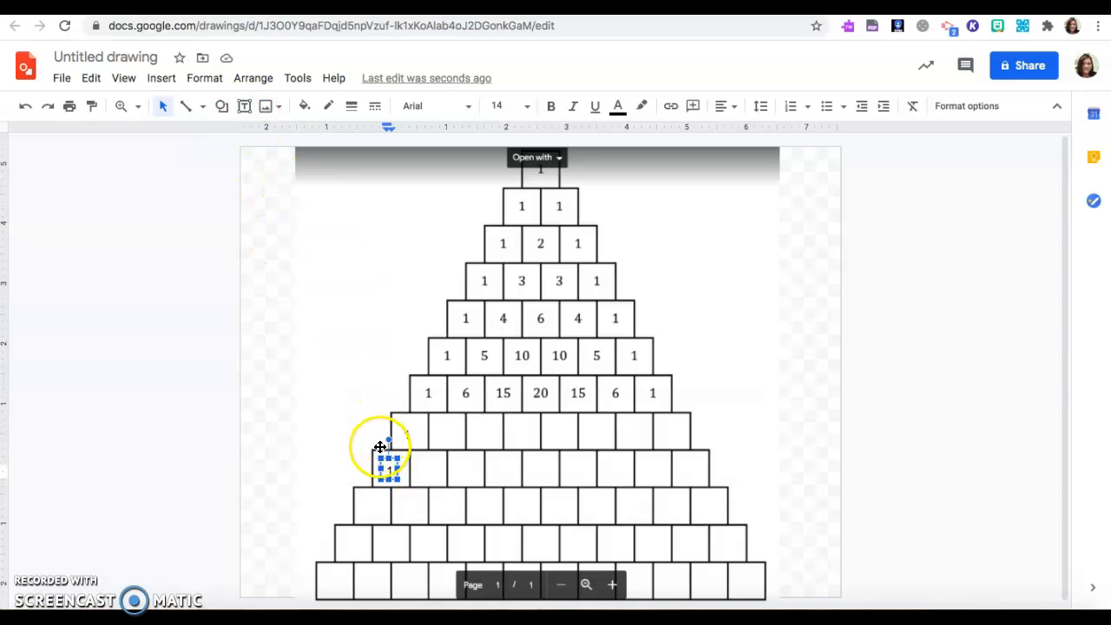
# Paste a copy of the "1", shrink its text box and place it in the third blank row's first cell.
pyautogui.doubleClick(389, 467)
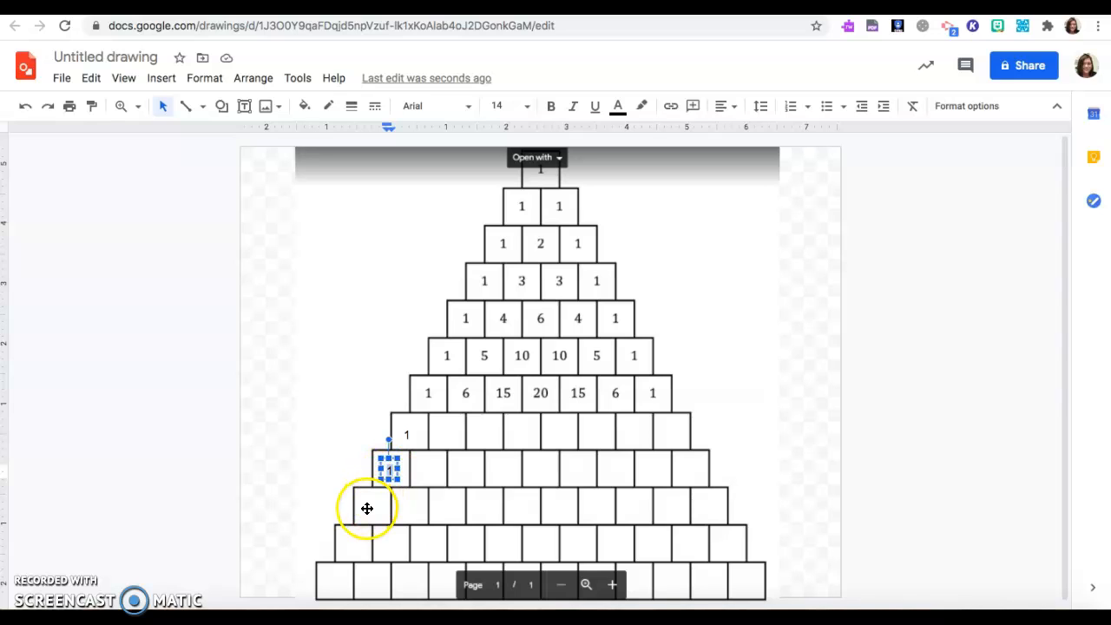
pyautogui.click(367, 506)
pyautogui.hotkey('ctrl', 'v')
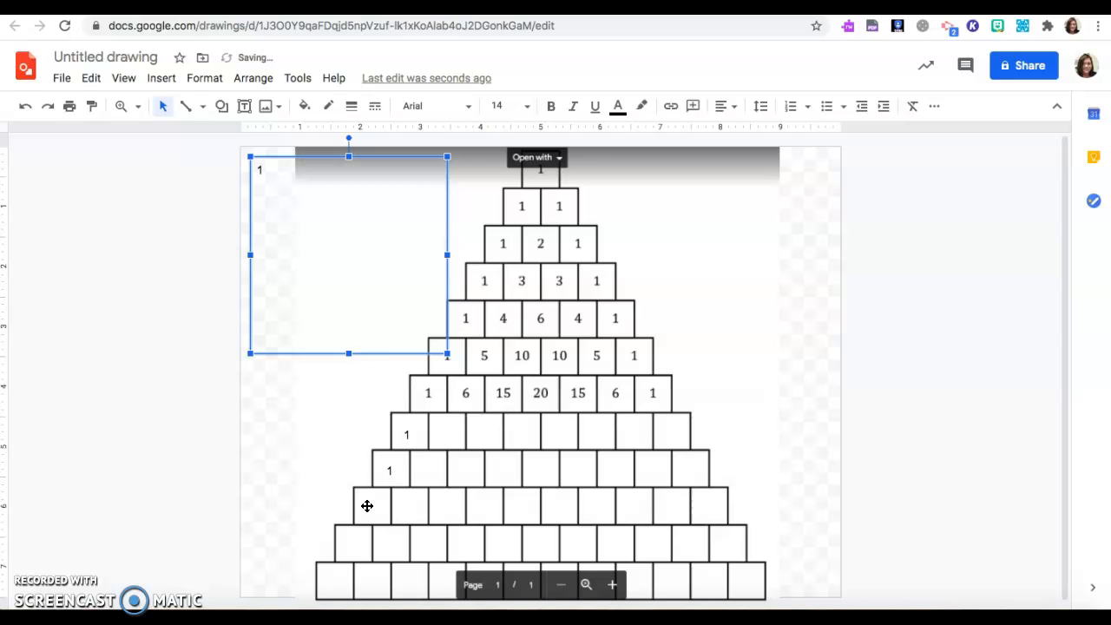
pyautogui.moveTo(448, 256); pyautogui.dragTo(278, 232)
pyautogui.moveTo(263, 353); pyautogui.dragTo(364, 497)
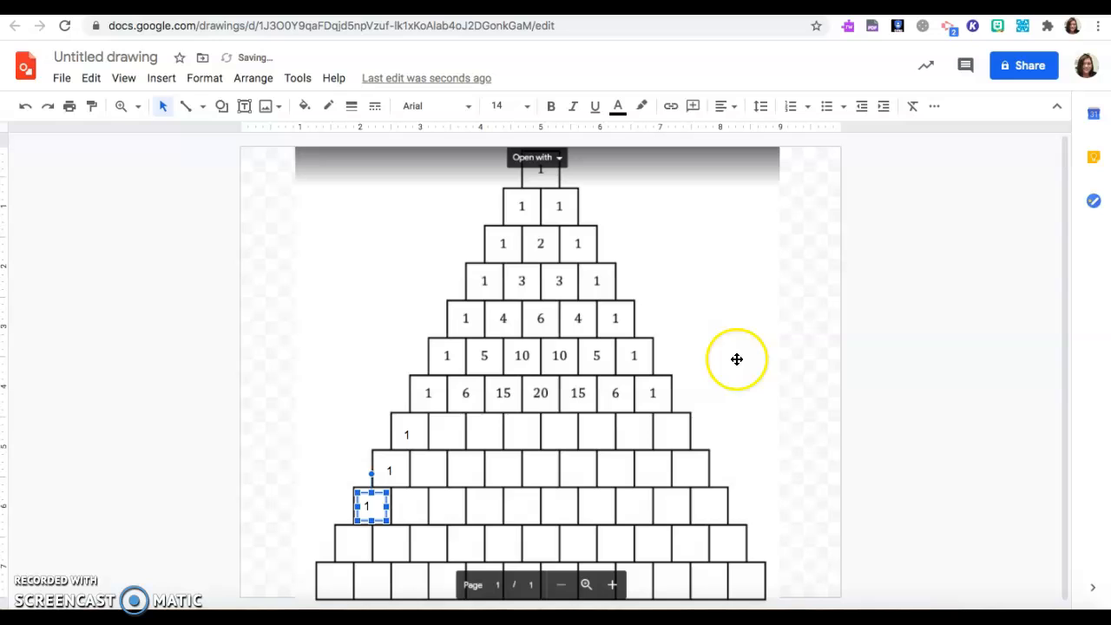
pyautogui.click(882, 344)
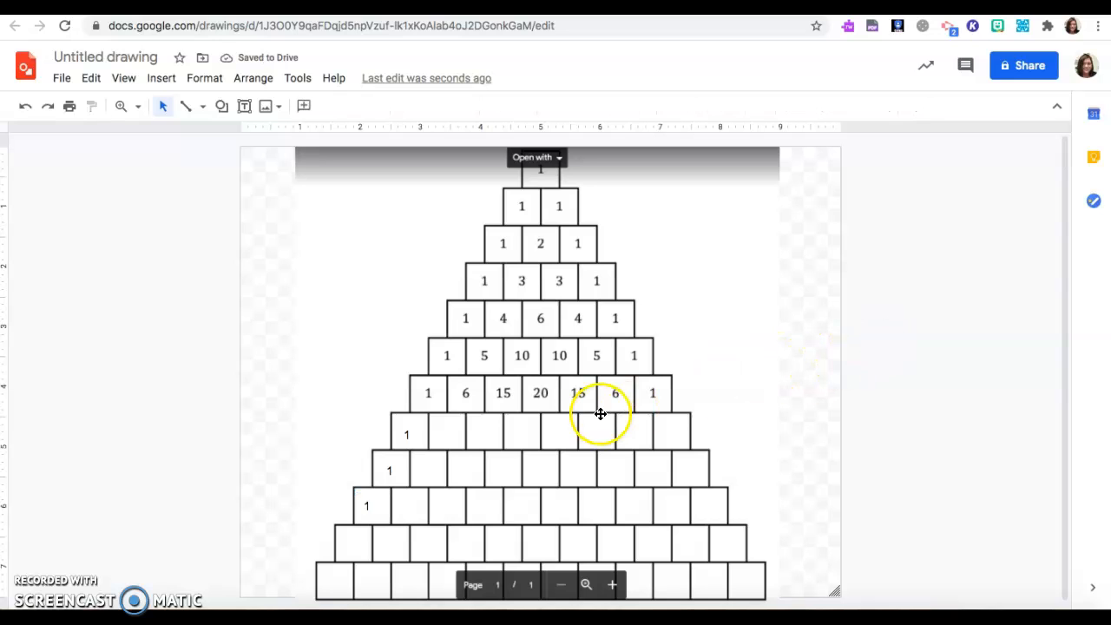
# Draw a wide text box in the empty space beside the triangle's upper rows.
pyautogui.click(245, 107)
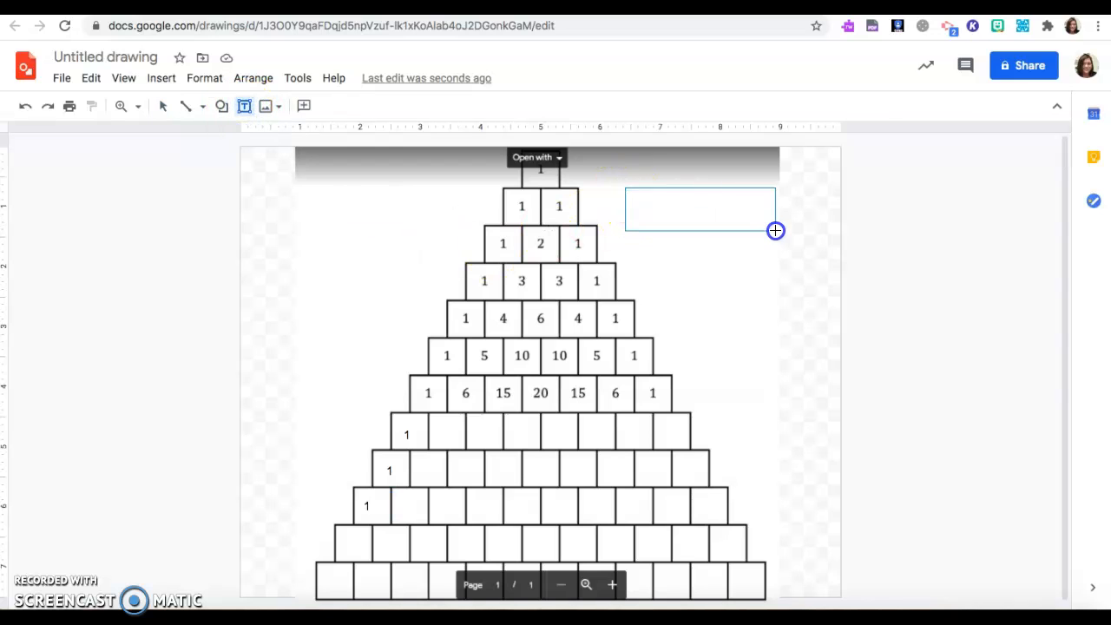